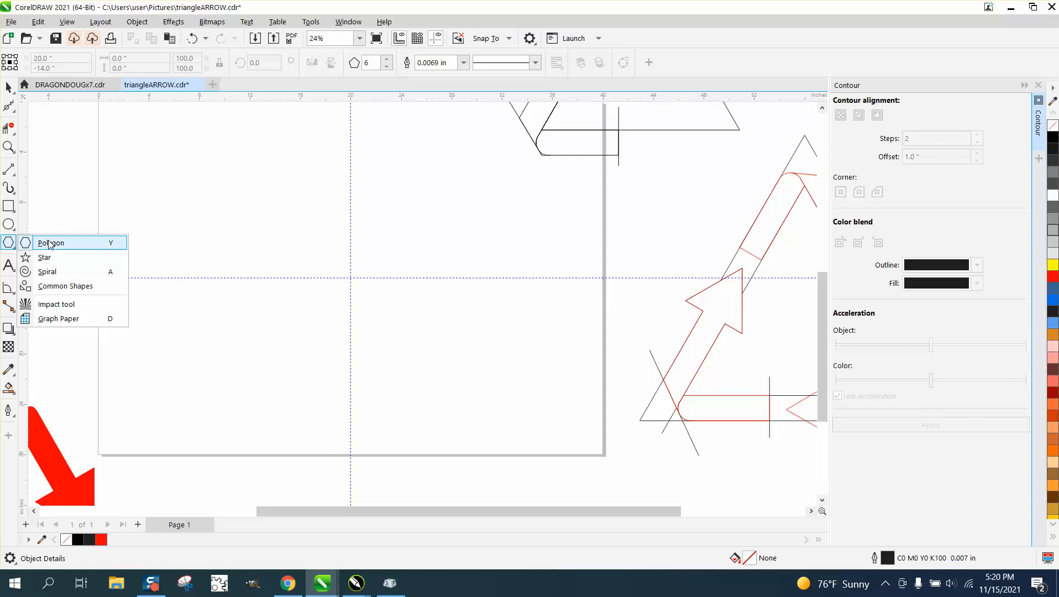
Draw a five-sided polygon about 11.3 by 10.7 inches, centred horizontally on the vertical guideline.
left_click(49, 243)
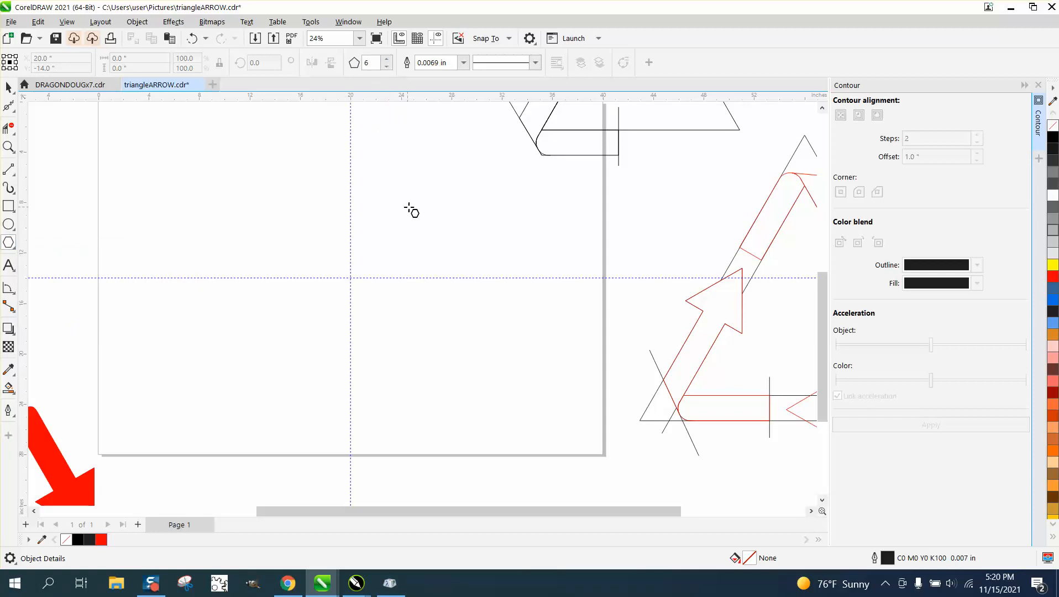
left_click_drag(414, 199, 328, 340)
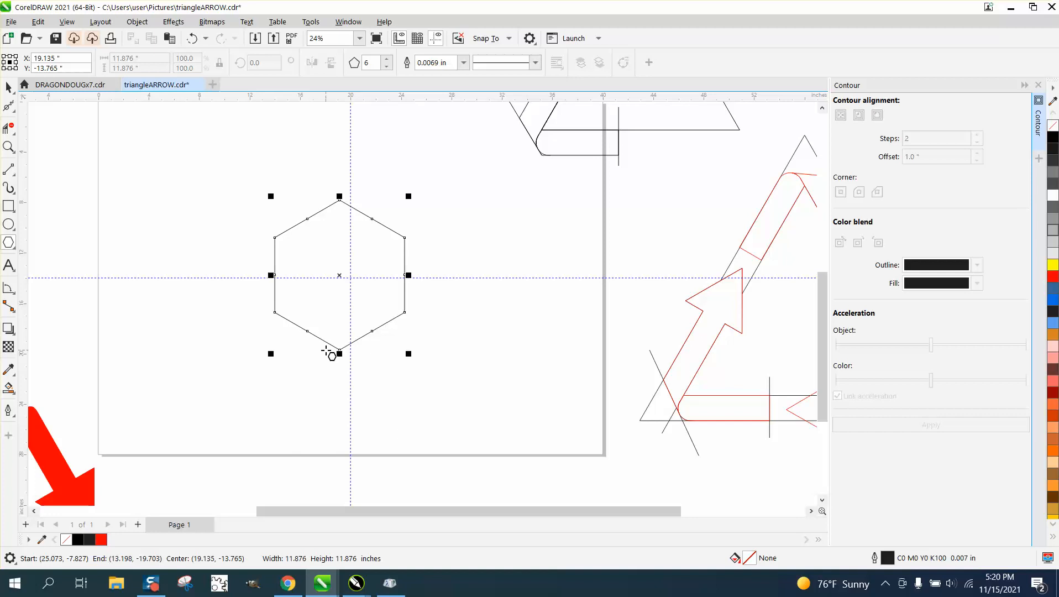
left_click(387, 66)
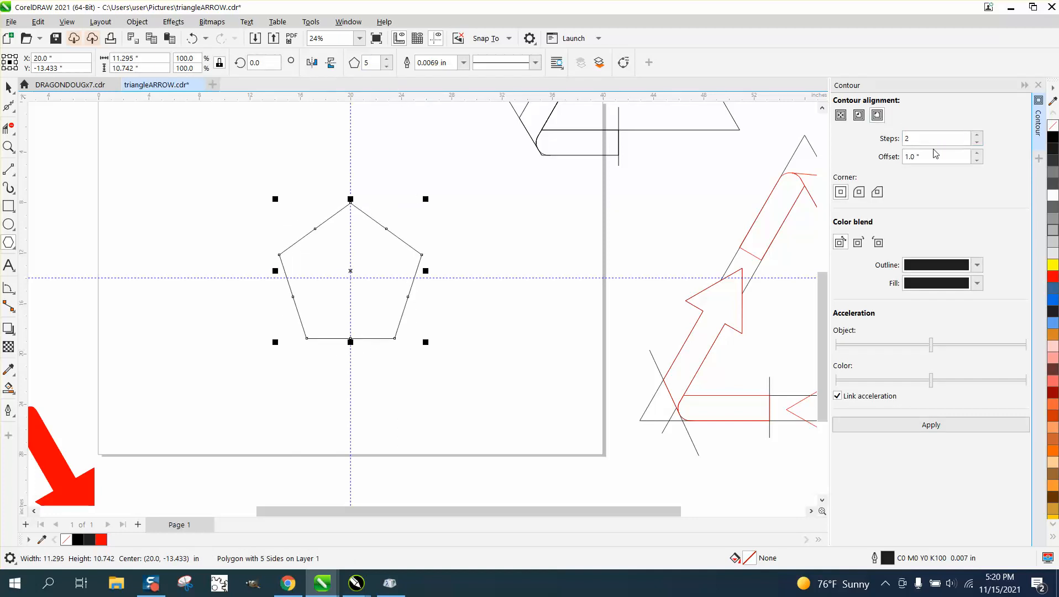
Apply a two-step outside contour with a 1.0 inch offset to the pentagon and break the contour apart.
left_click(918, 154)
left_click(954, 250)
left_click(937, 425)
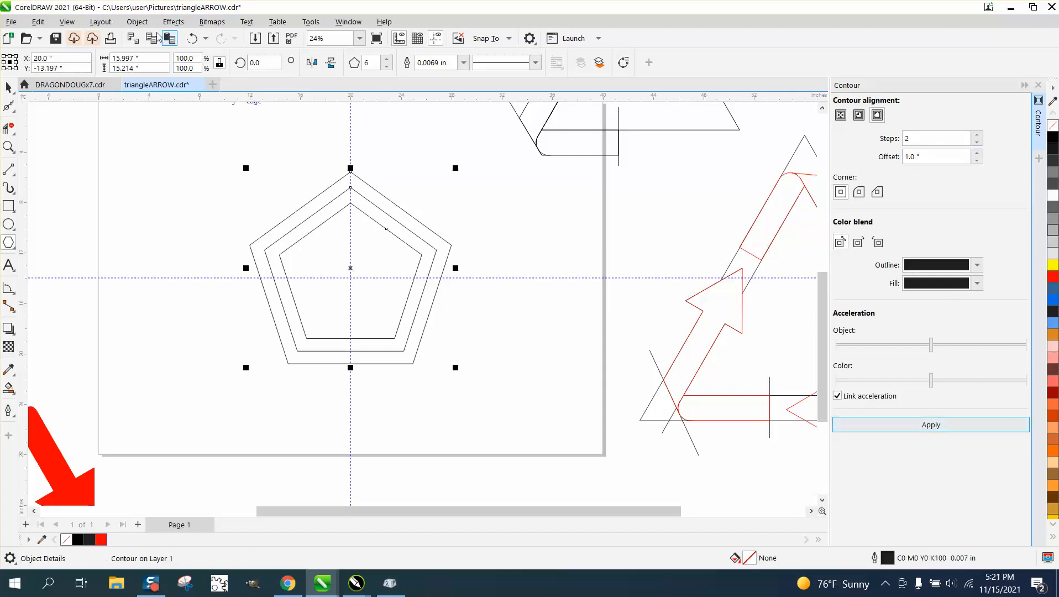
left_click(137, 22)
left_click(189, 319)
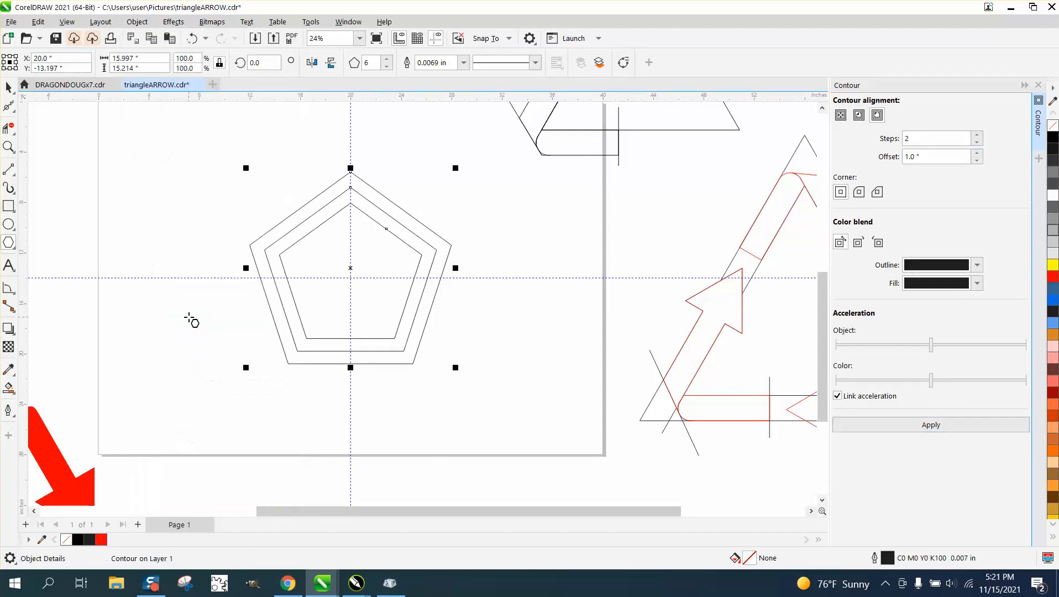
Draw a three-sided polygon about 2.9 by 2.5 inches and move it onto the pentagon's lower left side.
left_click(17, 248)
left_click(55, 242)
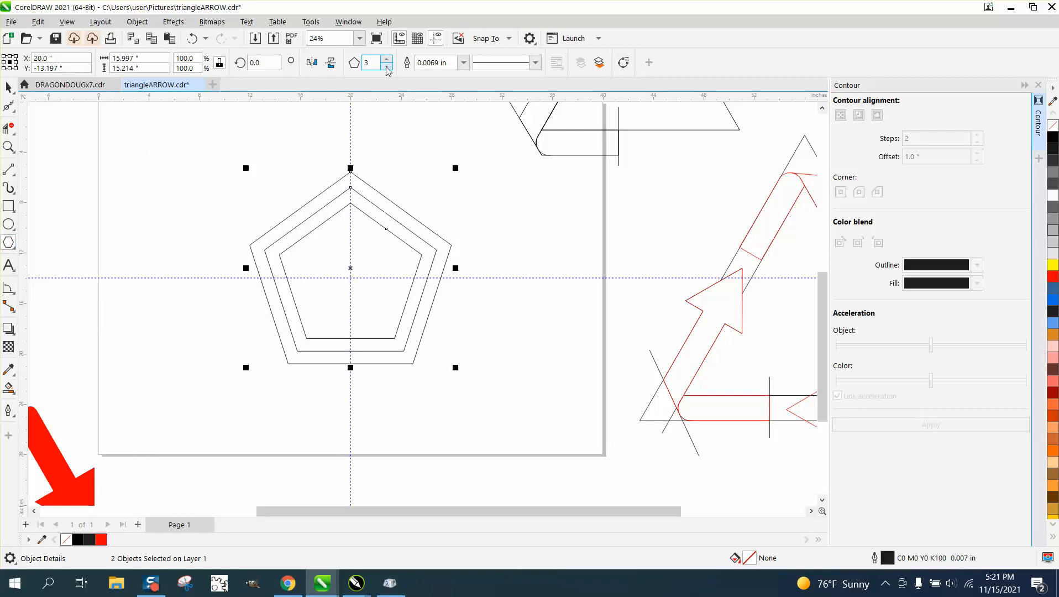
mouse_move(223, 127)
left_mouse_down()
mouse_move(190, 160)
mouse_move(214, 168)
left_mouse_up()
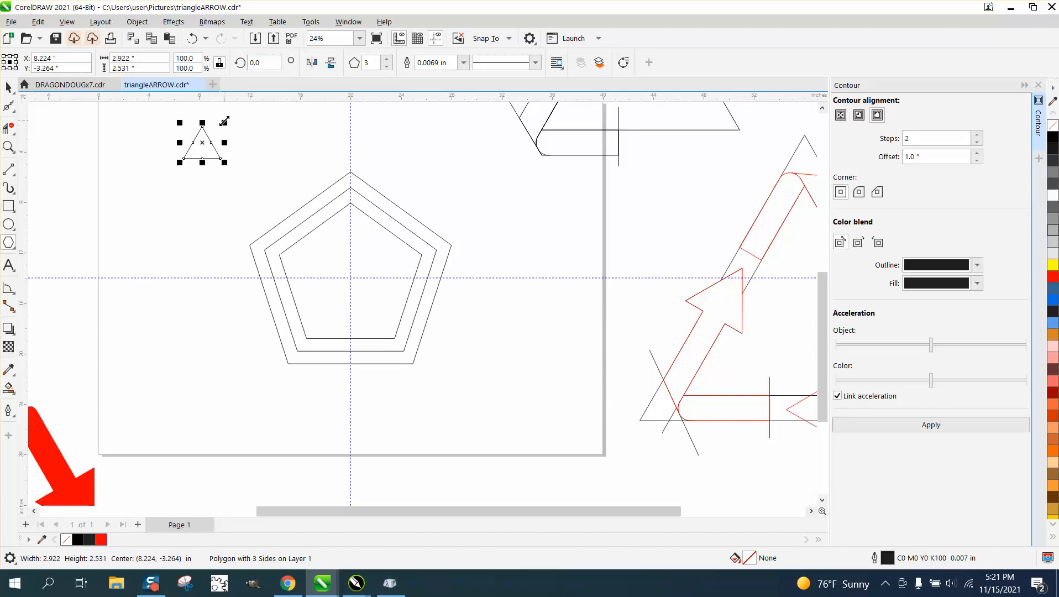
key("space")
left_click_drag(203, 143, 272, 309)
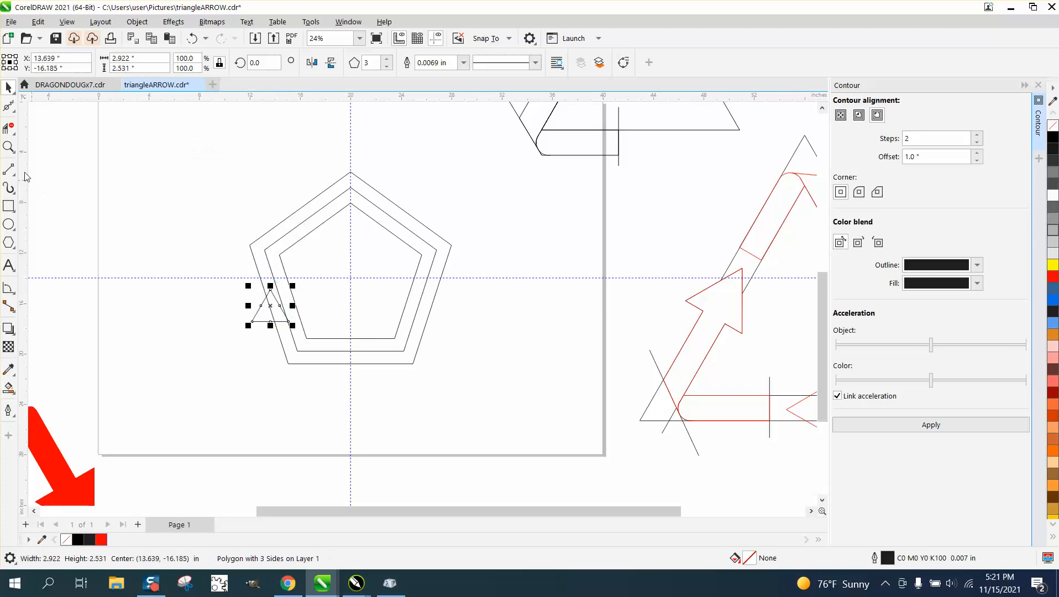
Snap the triangle's apex to the middle pentagon's left side and rotate it about that apex by about 16.6° to align with the side.
left_click(8, 147)
left_click_drag(223, 272, 393, 357)
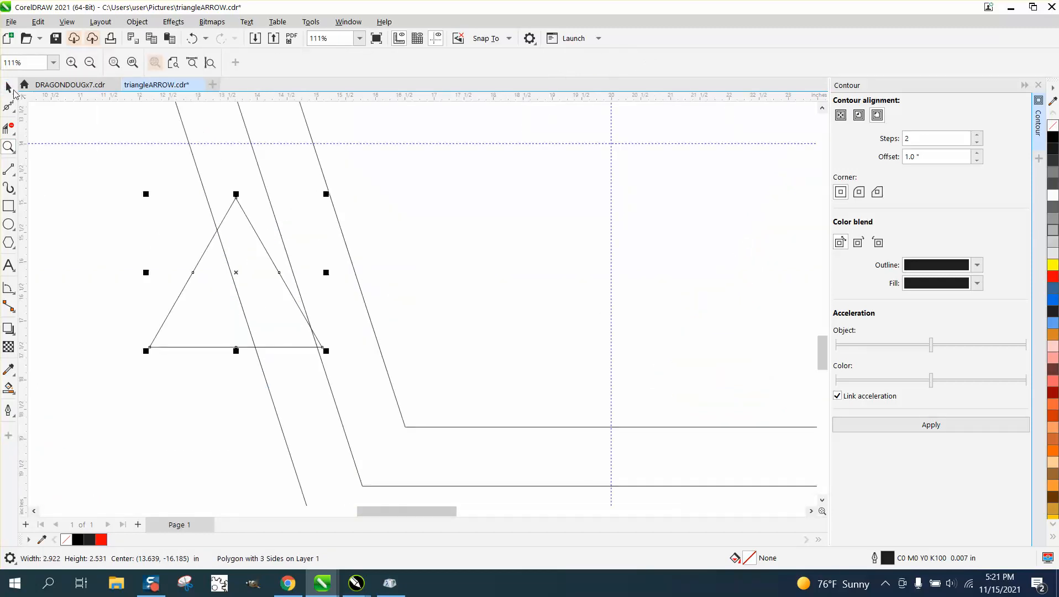
left_click(11, 88)
left_click_drag(236, 195, 264, 188)
left_click(265, 187)
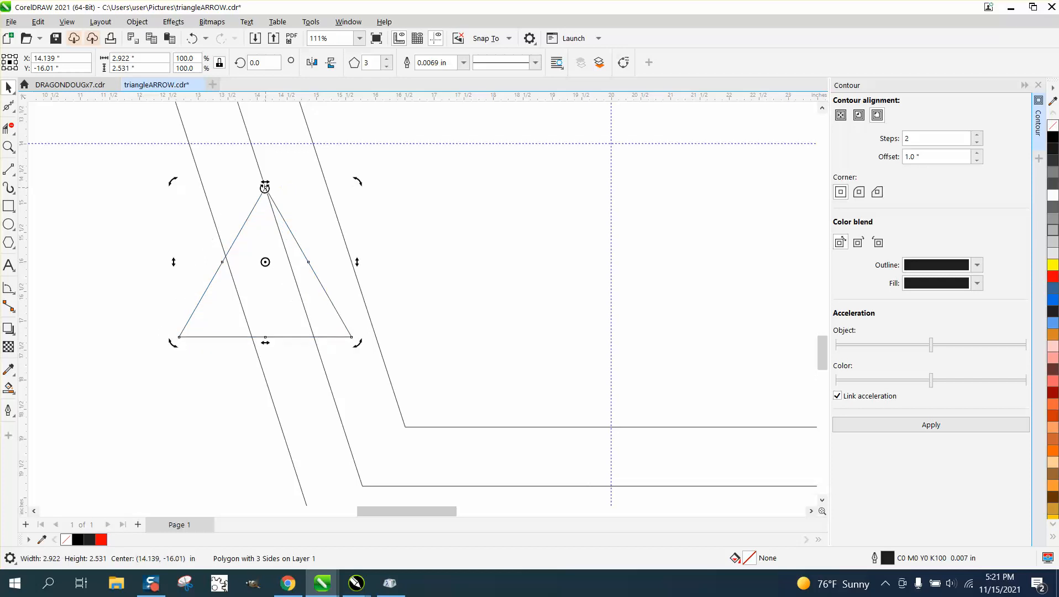
left_click_drag(265, 263, 265, 187)
left_click_drag(360, 342, 402, 313)
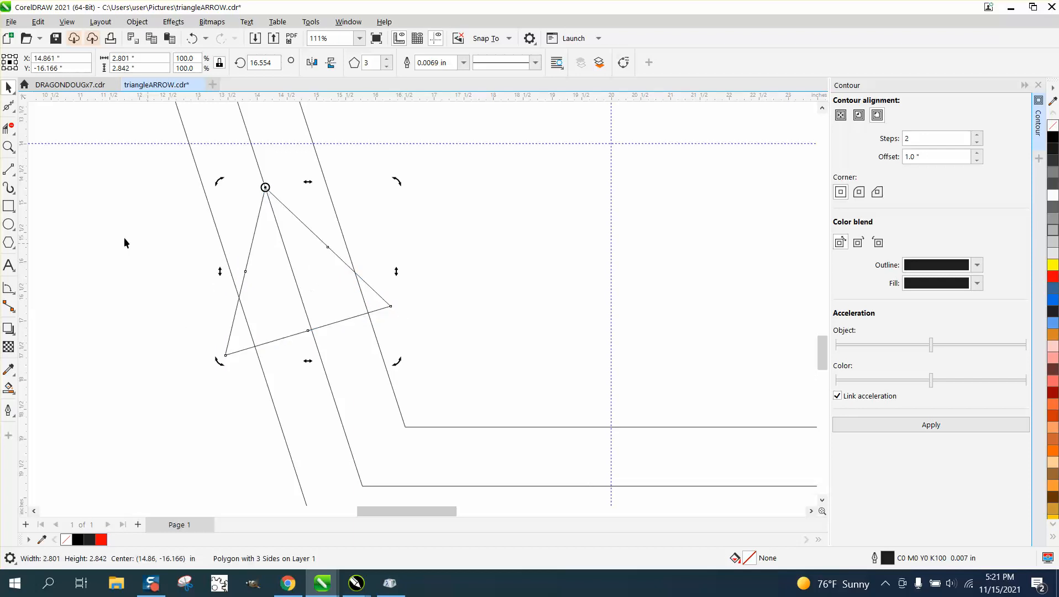
Delete the virtual segments inside the triangle and along the middle pentagon's lower left to form an open arrowhead and shaft.
left_click(9, 131)
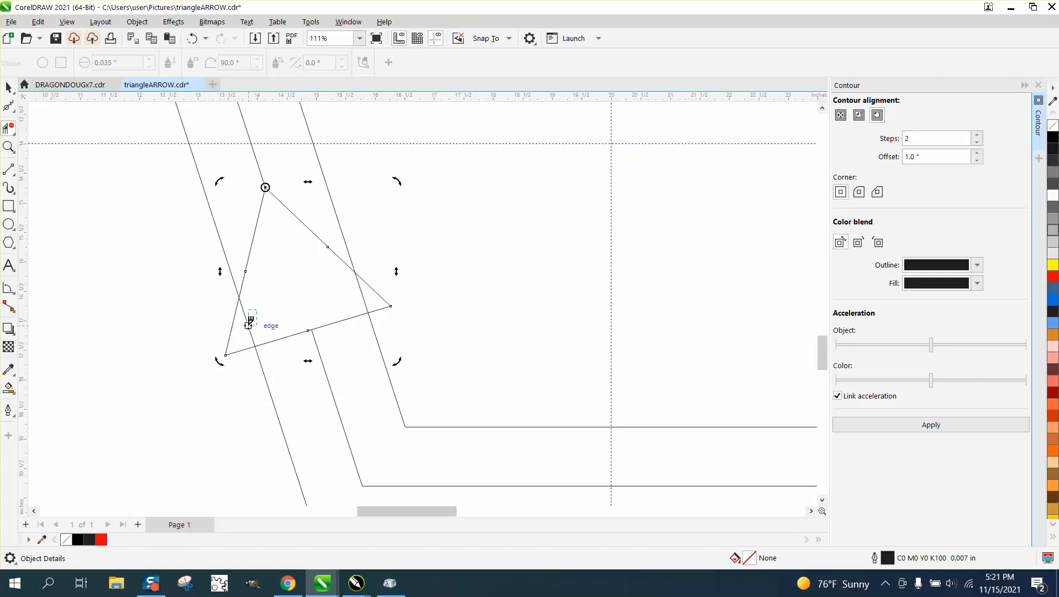
left_click_drag(286, 308, 315, 339)
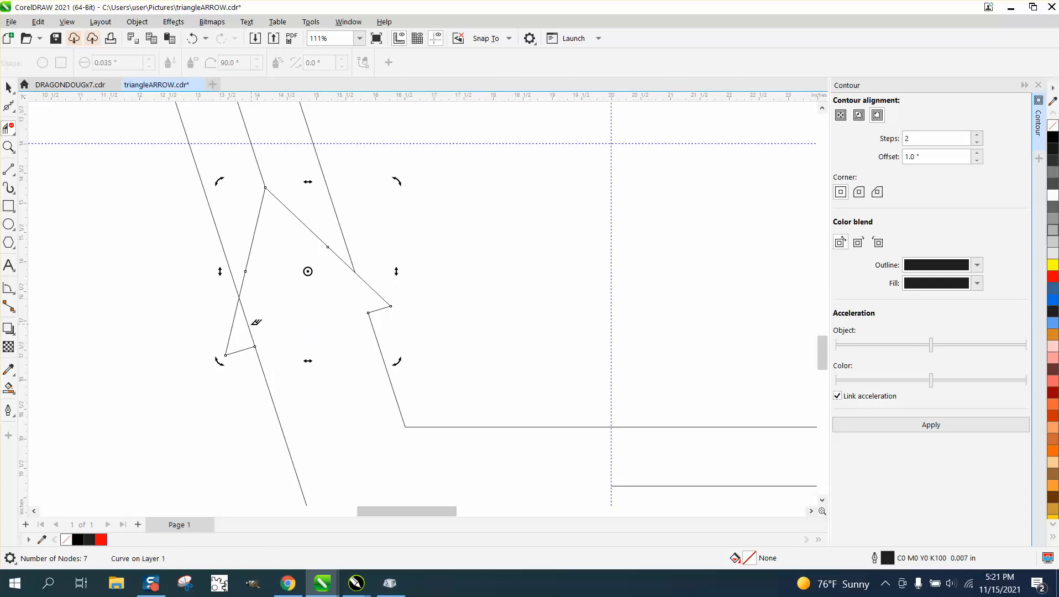
scroll(118, 255, "down", 2)
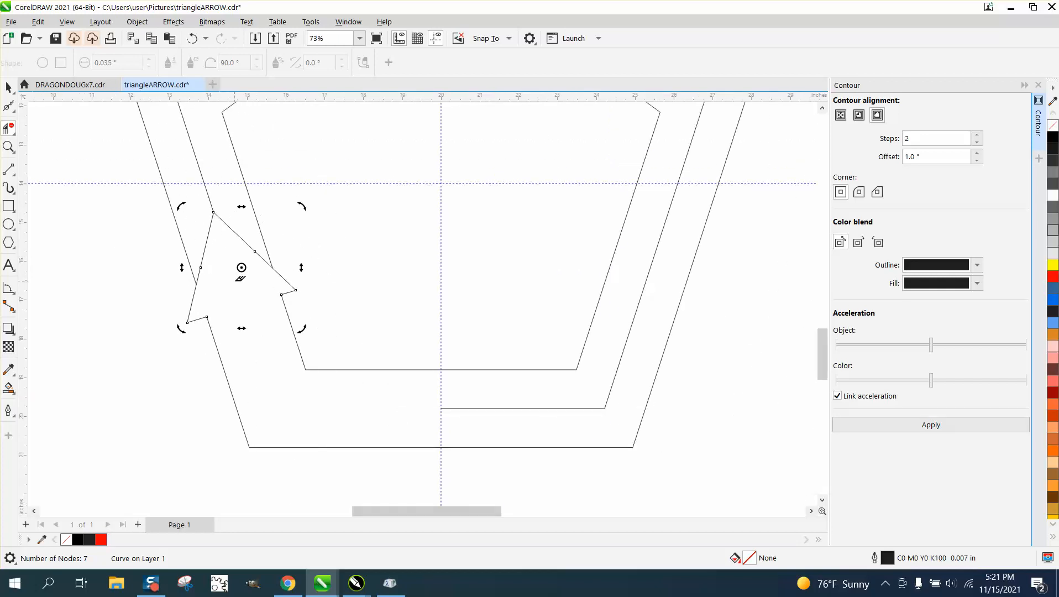
Draw a vertical 2-point line about 2.85 inches long across the pentagon's bottom band, just left of the vertical guideline.
left_click(9, 170)
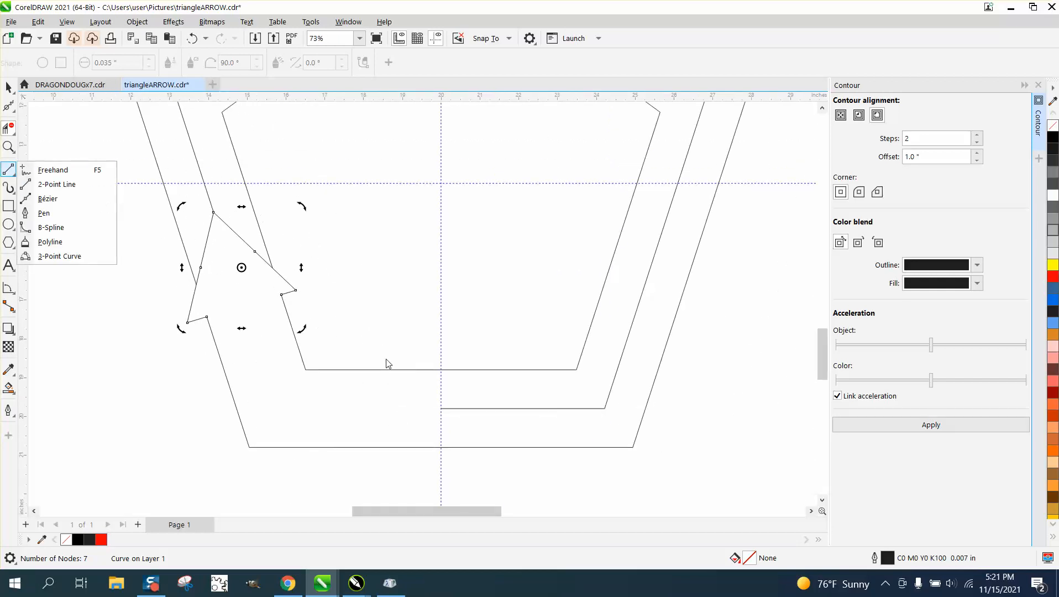
left_click(9, 224)
mouse_move(8, 169)
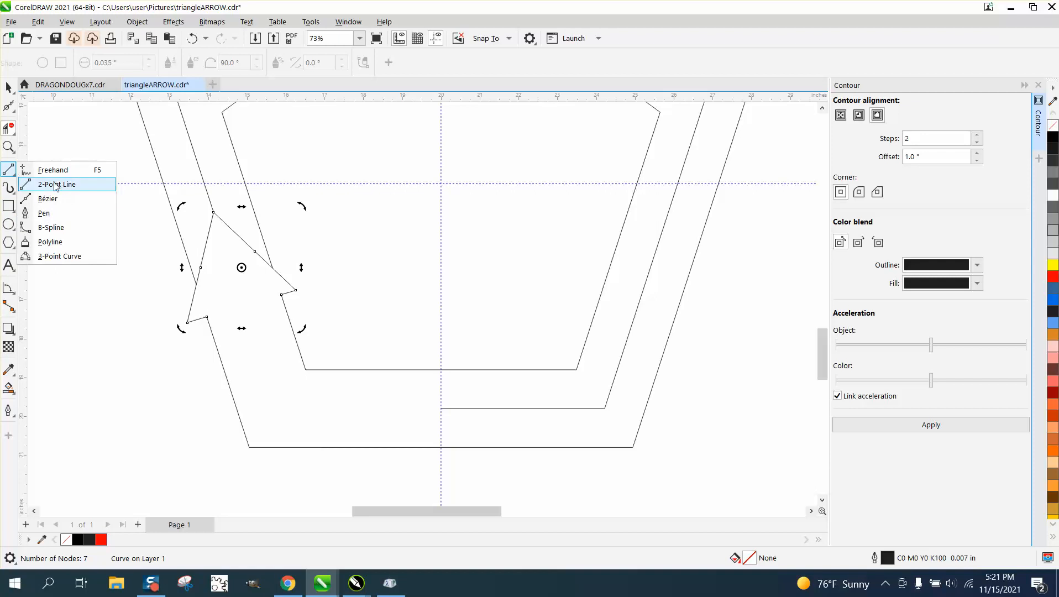
left_click(61, 185)
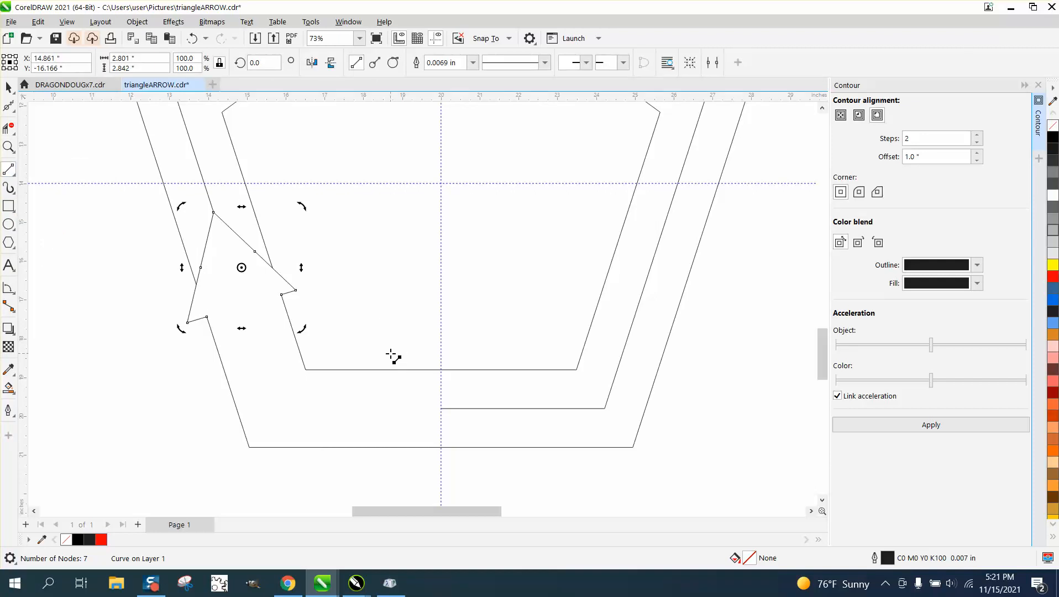
left_click_drag(392, 357, 401, 467)
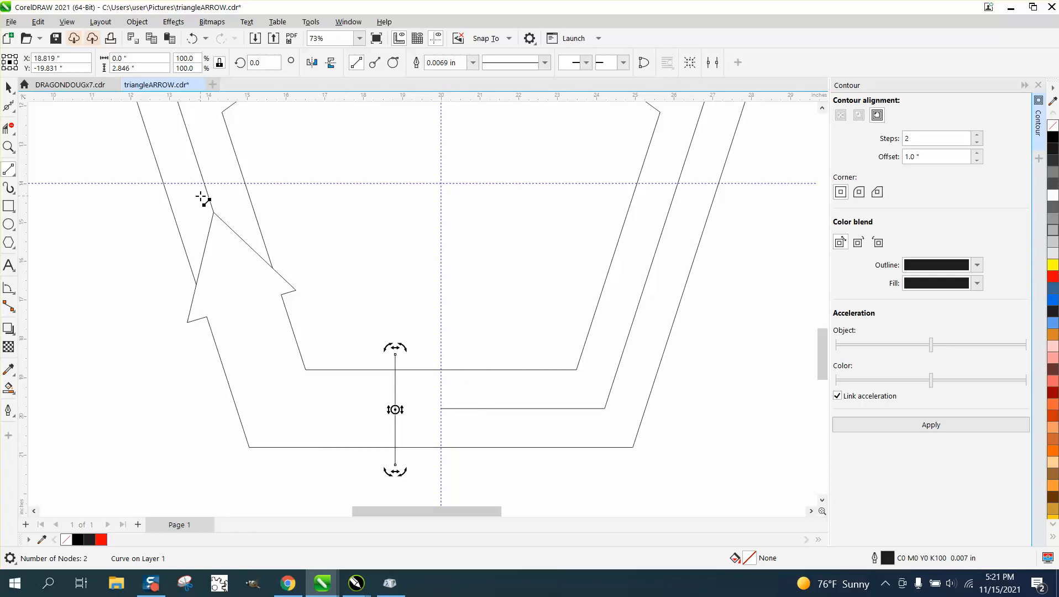
Draw a 3-point curve from the inner pentagon's lower left corner to the outer bottom edge, about 1.36 by 2 inches.
left_click(9, 86)
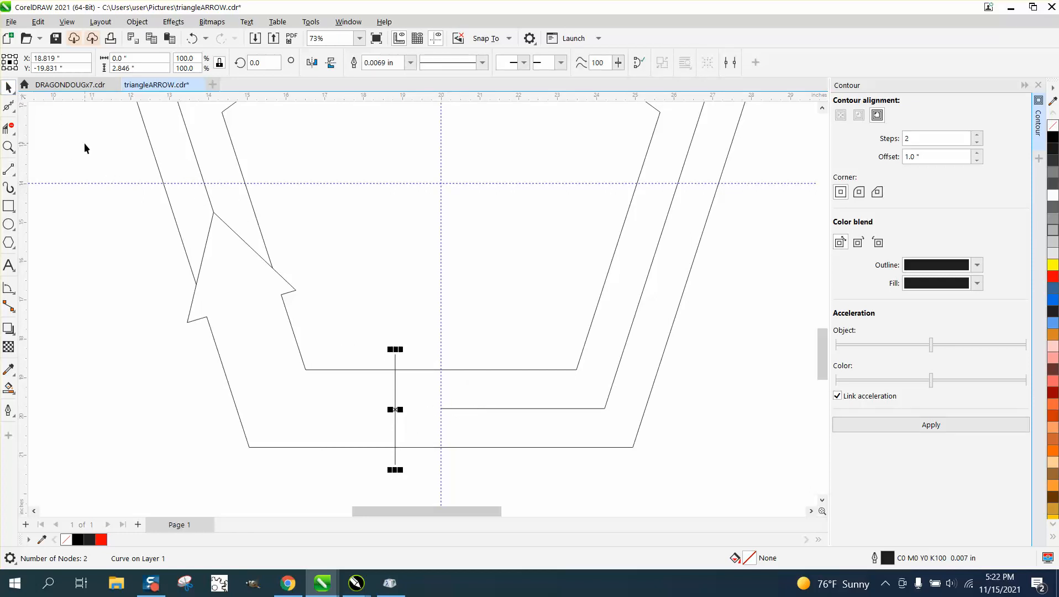
left_click(15, 176)
left_click(58, 257)
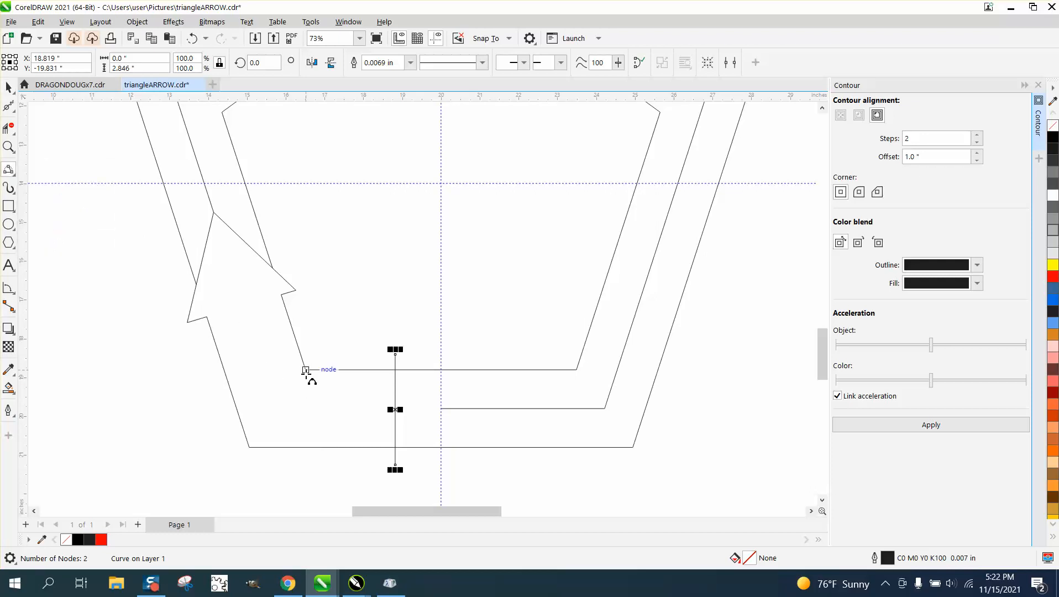
left_click_drag(309, 379, 358, 446)
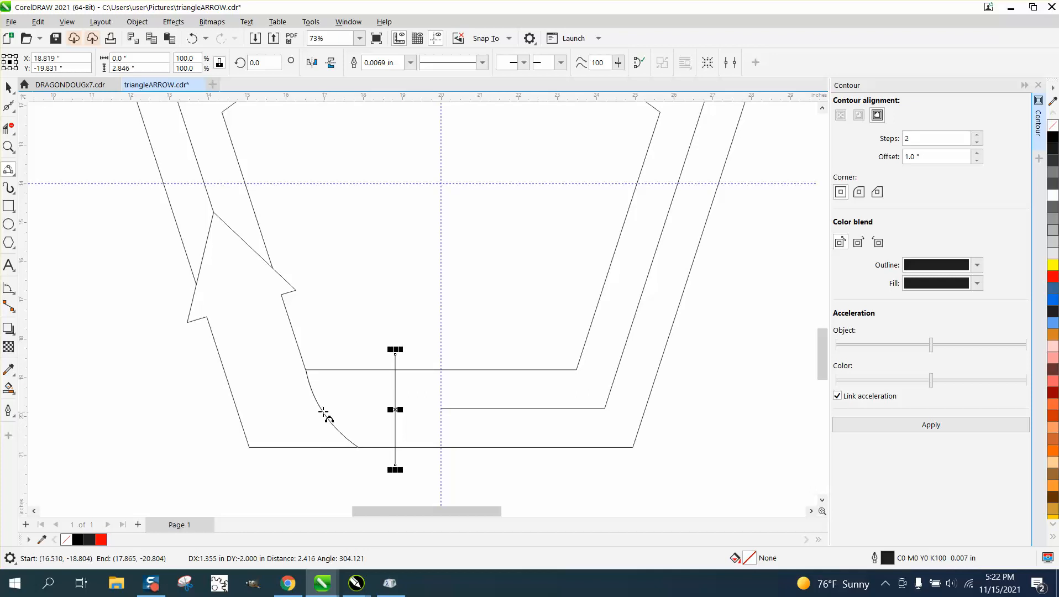
left_click(320, 409)
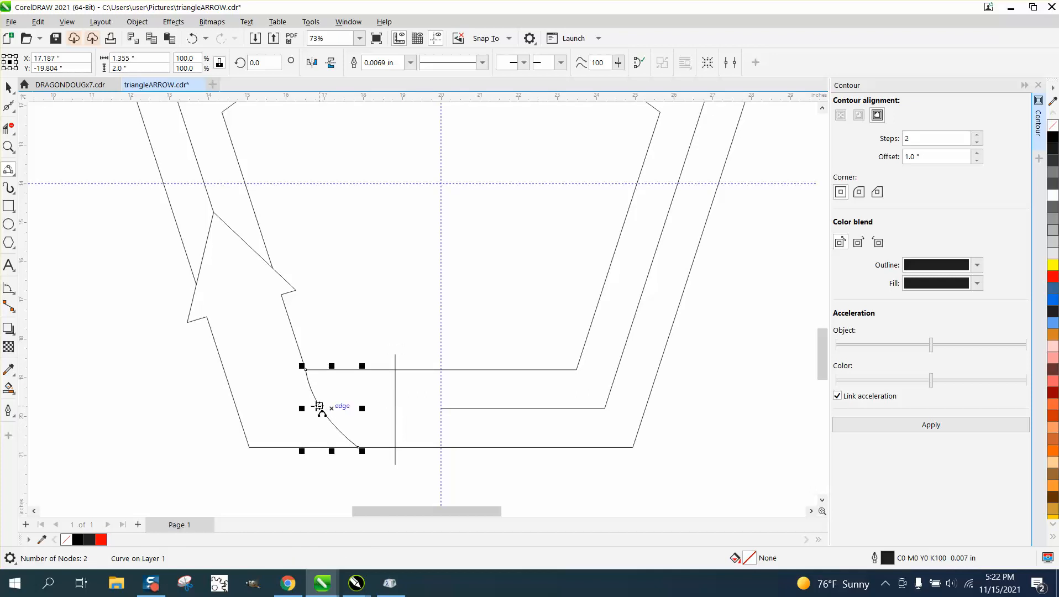
Draw a 2-point line from the curve's lower end to the outer pentagon's left side, cutting off the corner.
left_click(10, 170)
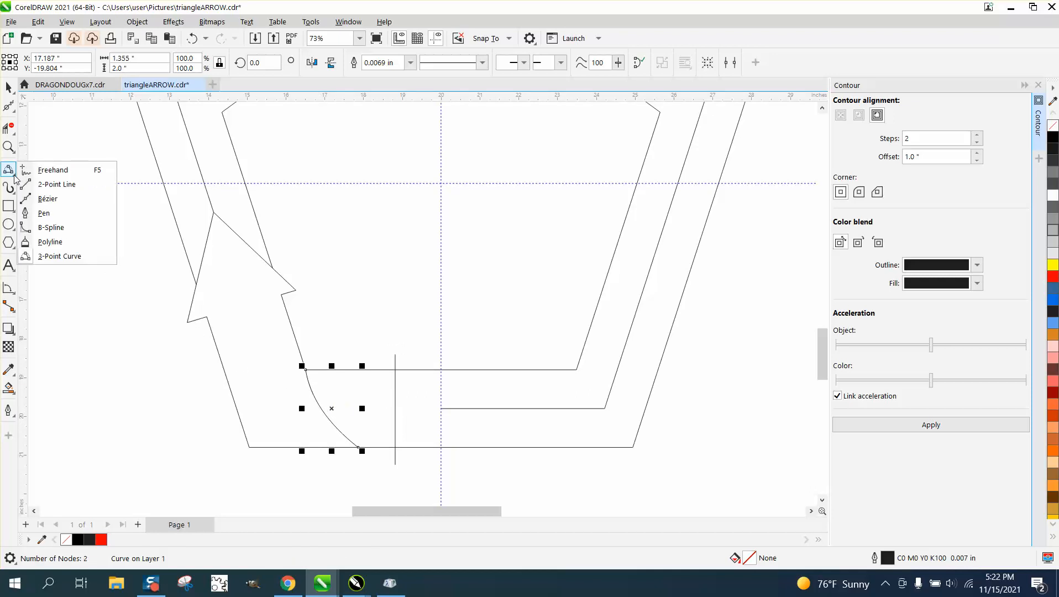
left_click(41, 184)
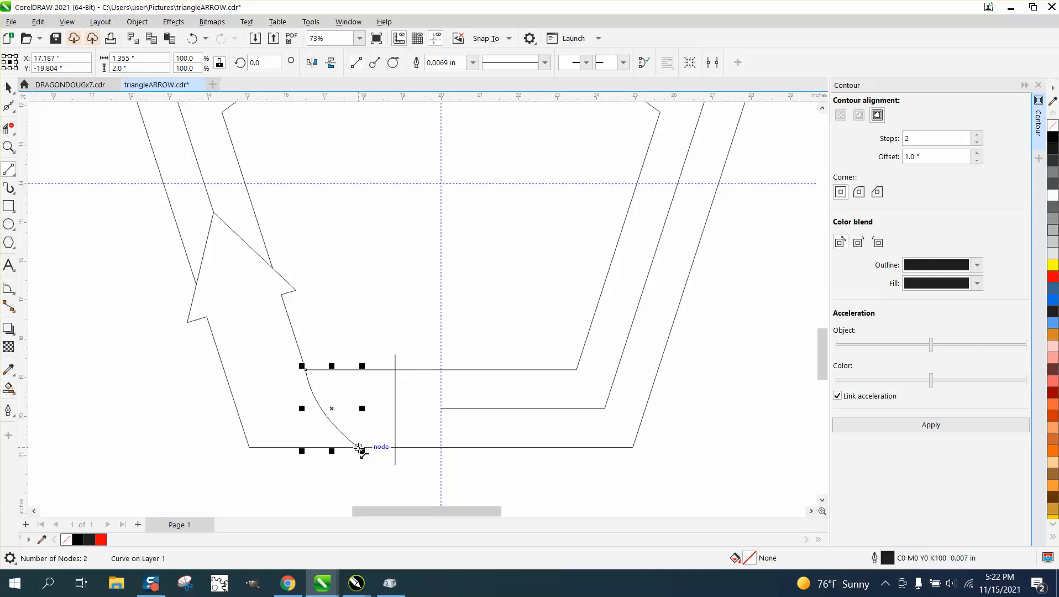
left_click_drag(359, 447, 227, 390)
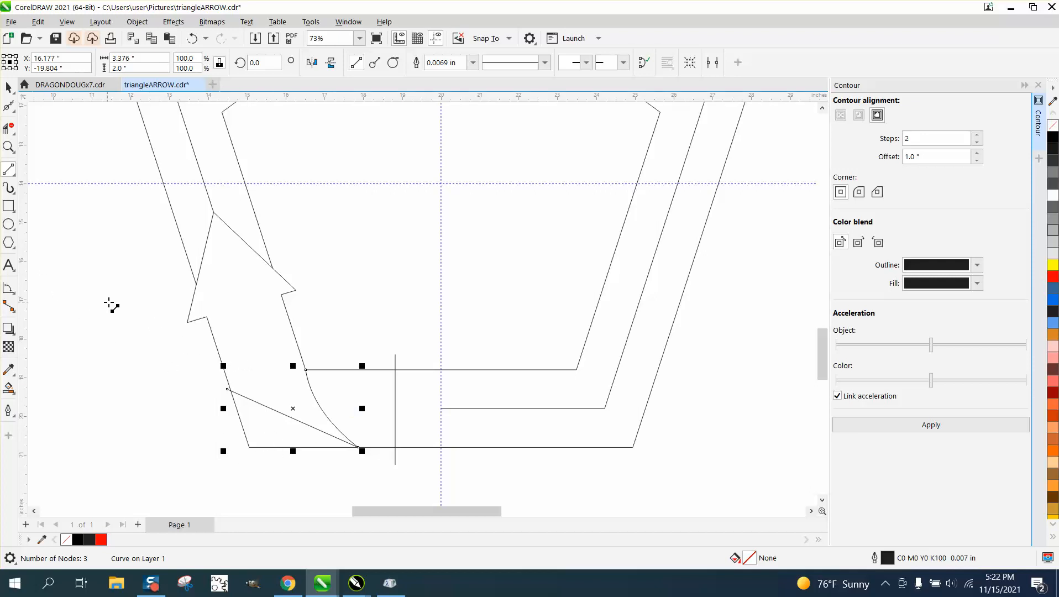
left_click(9, 88)
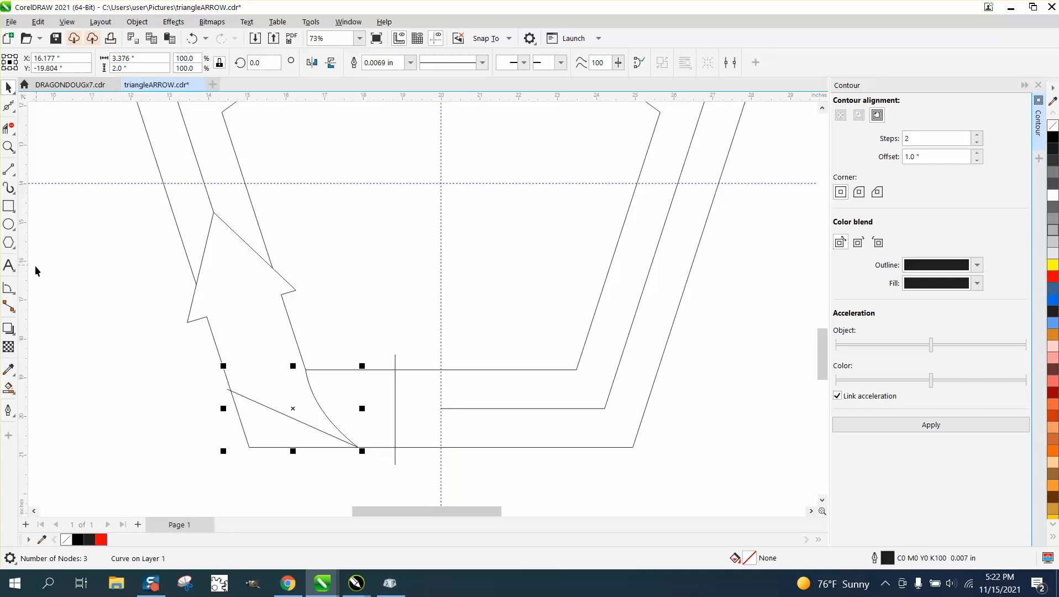
Smart Fill the area between the curve and the vertical line with black and a red hairline outline.
left_click(12, 392)
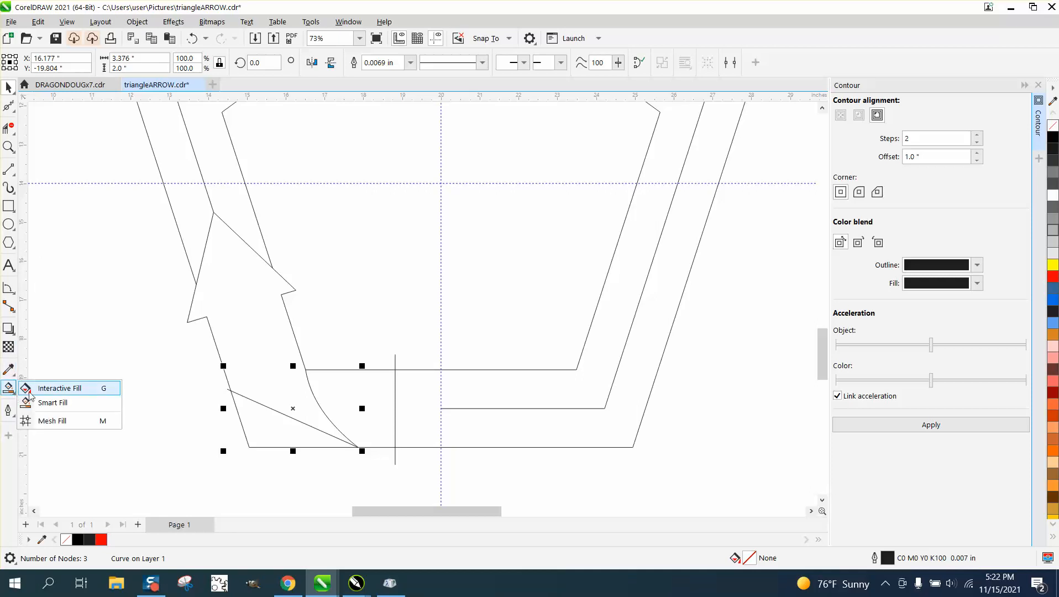
left_click(45, 403)
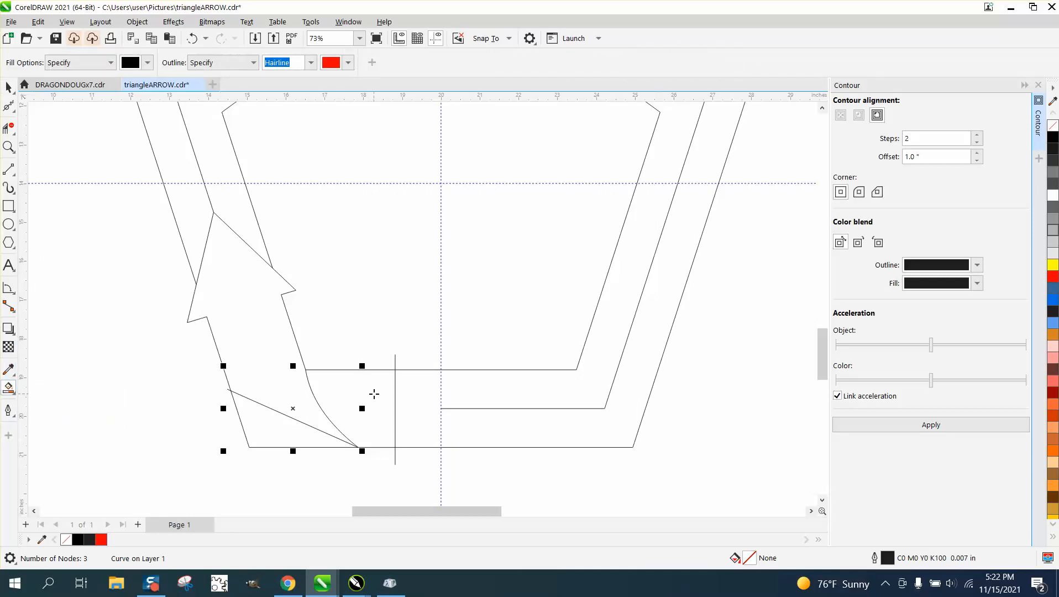
left_click(374, 394)
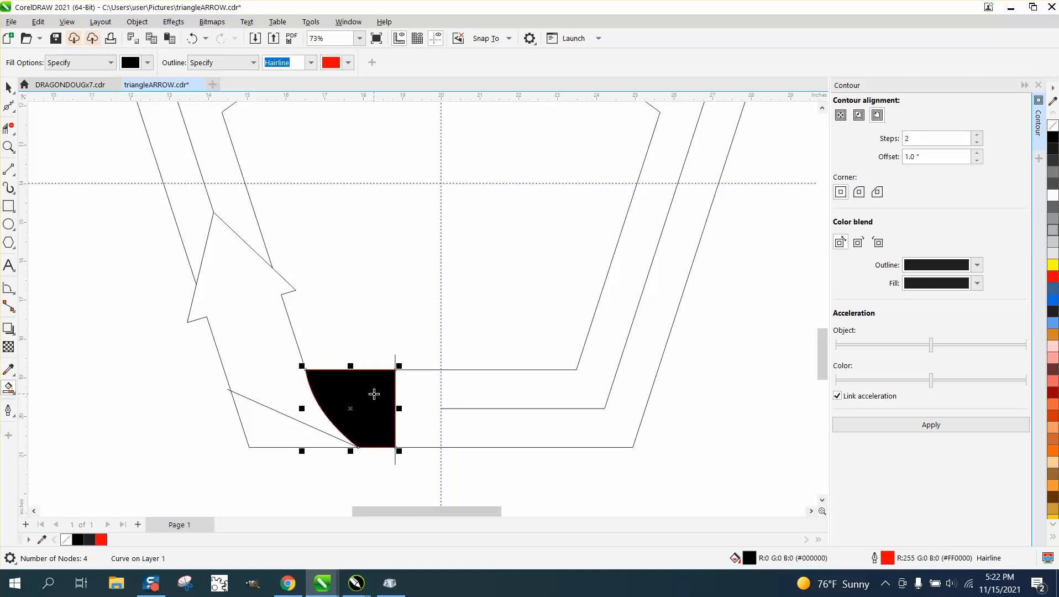
Set the Smart Fill colour to red and fill the arrow shape up to the fold curve.
left_click(147, 63)
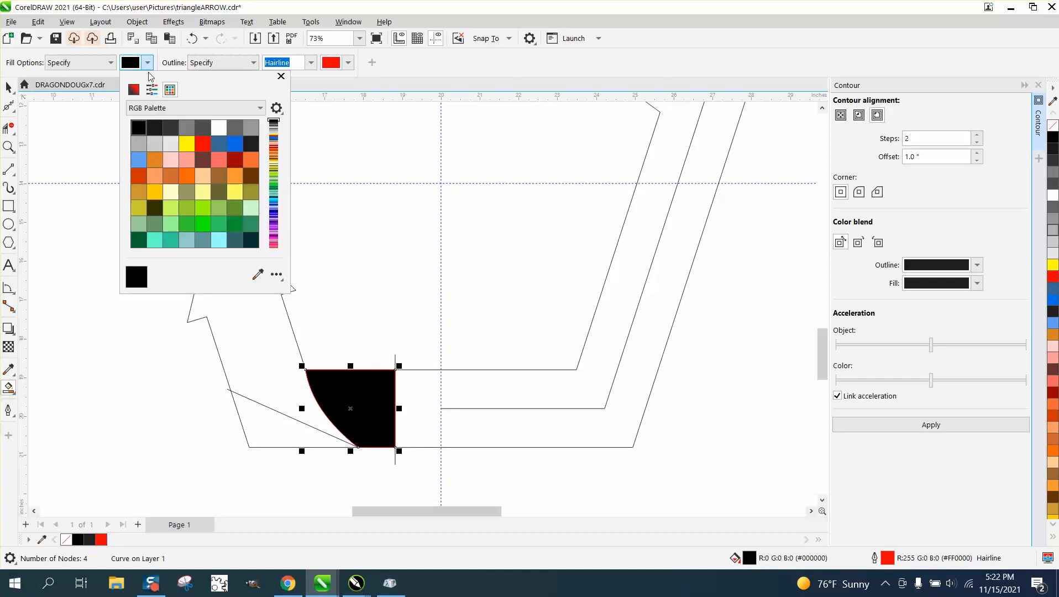
left_click(202, 144)
left_click(251, 314)
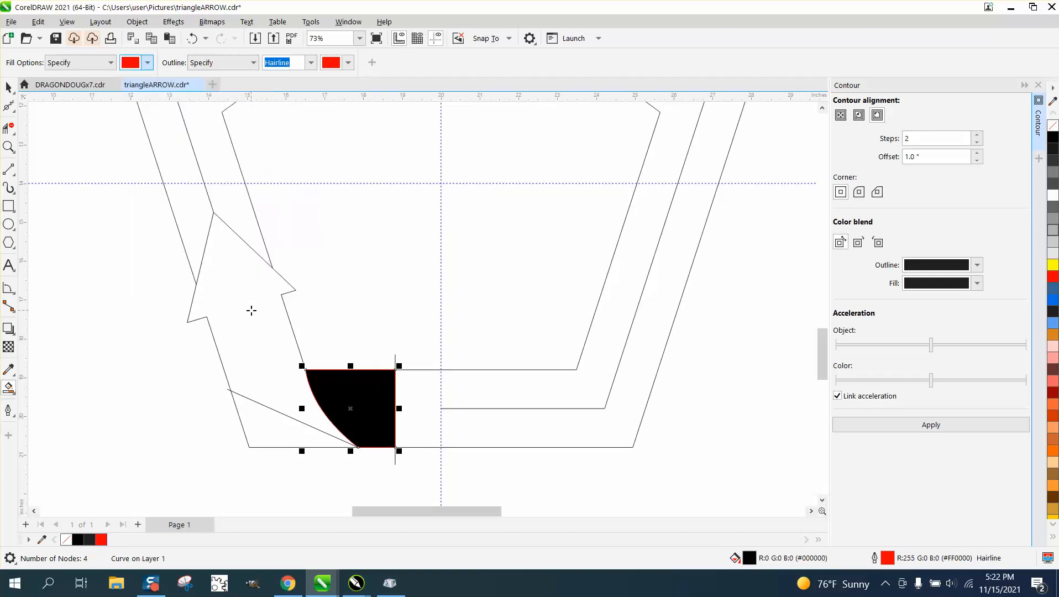
left_click(251, 310)
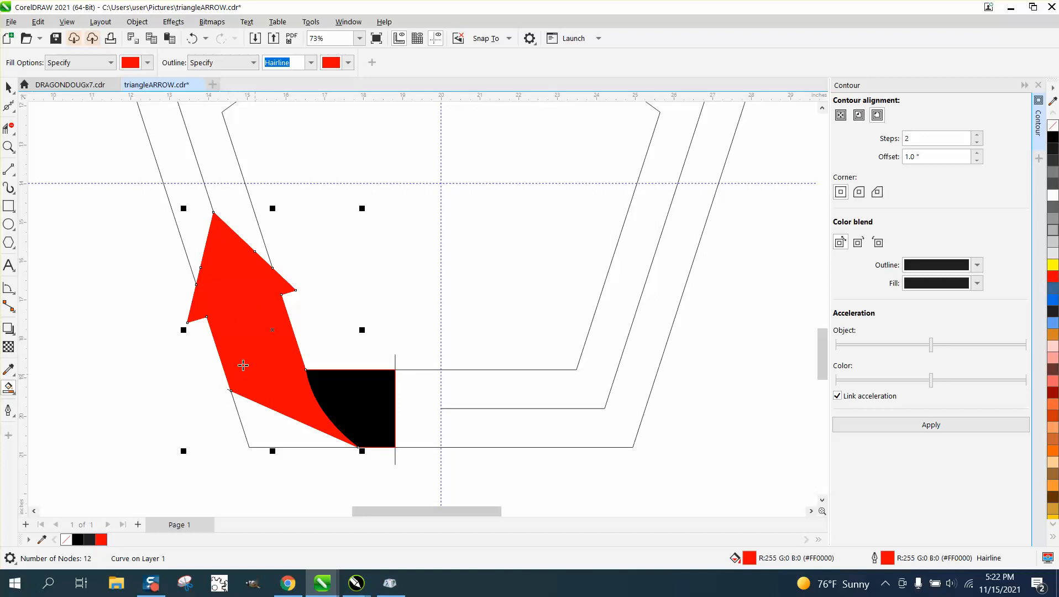
left_click(9, 87)
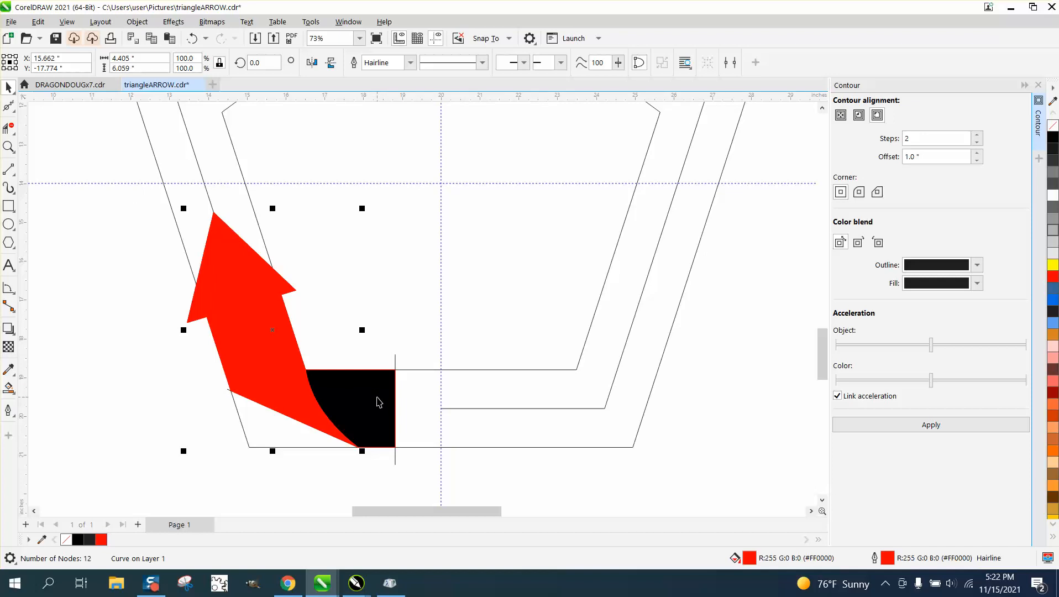
left_click(14, 398)
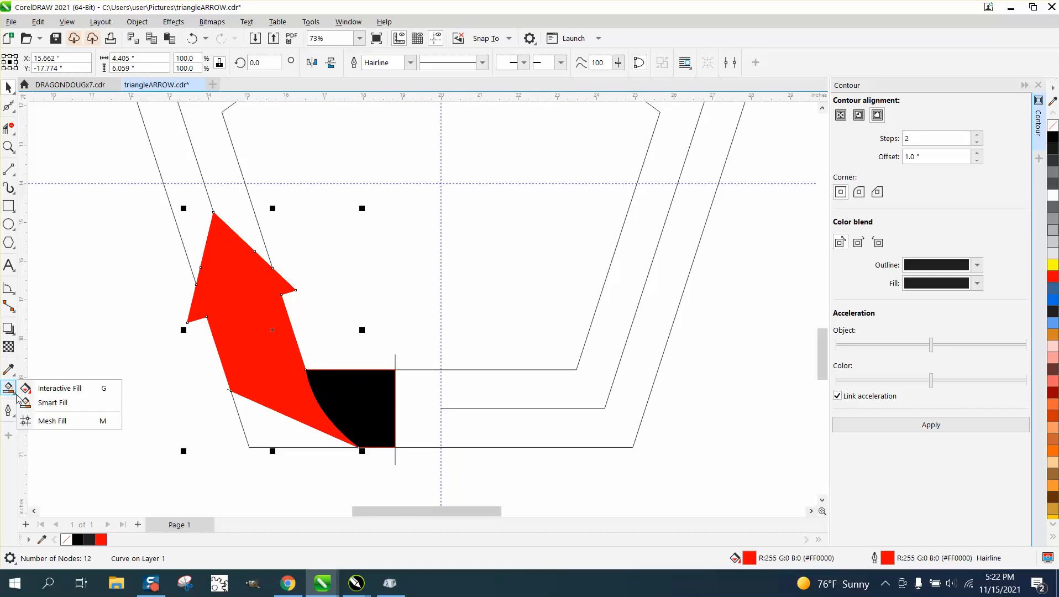
left_click(44, 389)
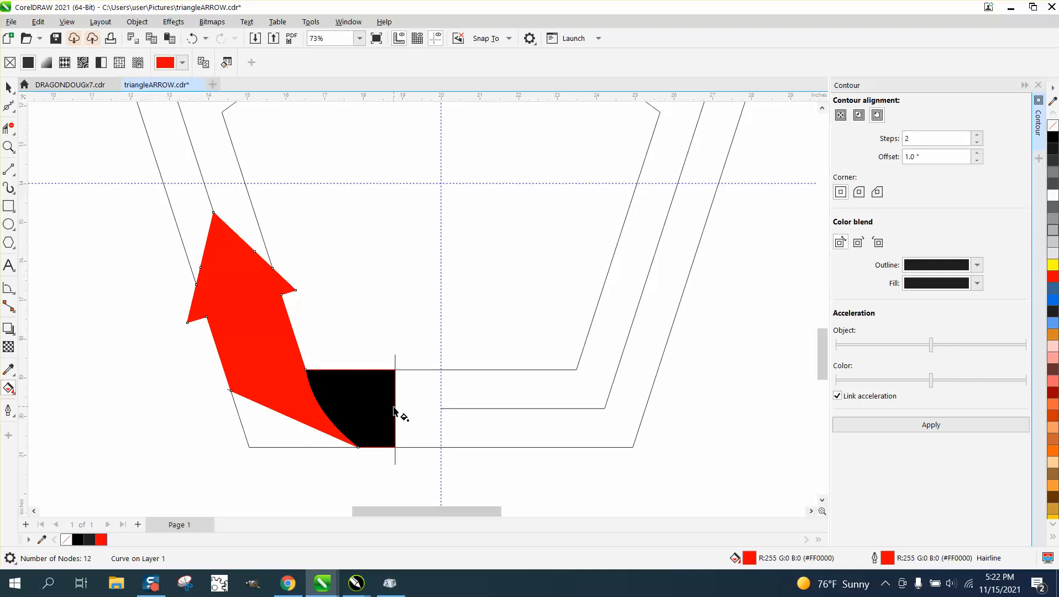
left_click_drag(395, 409, 321, 407)
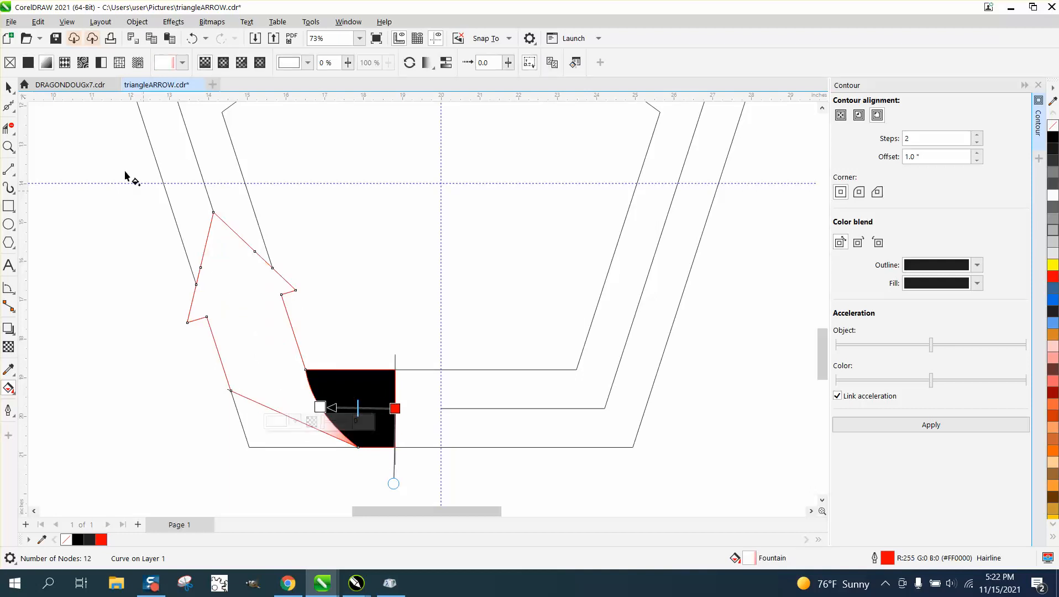
left_click(192, 38)
left_click(8, 88)
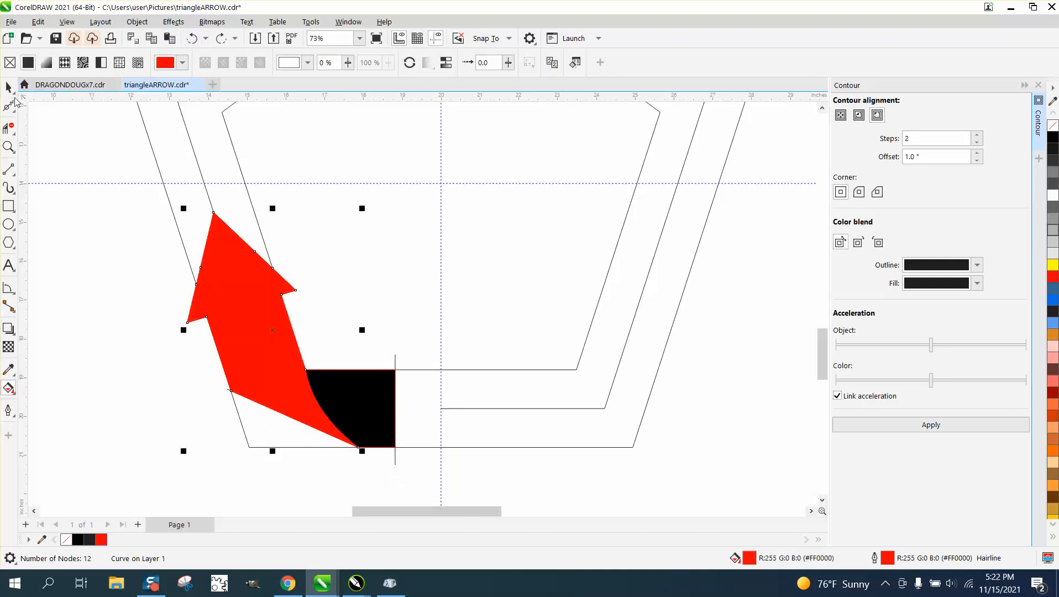
left_click(8, 107)
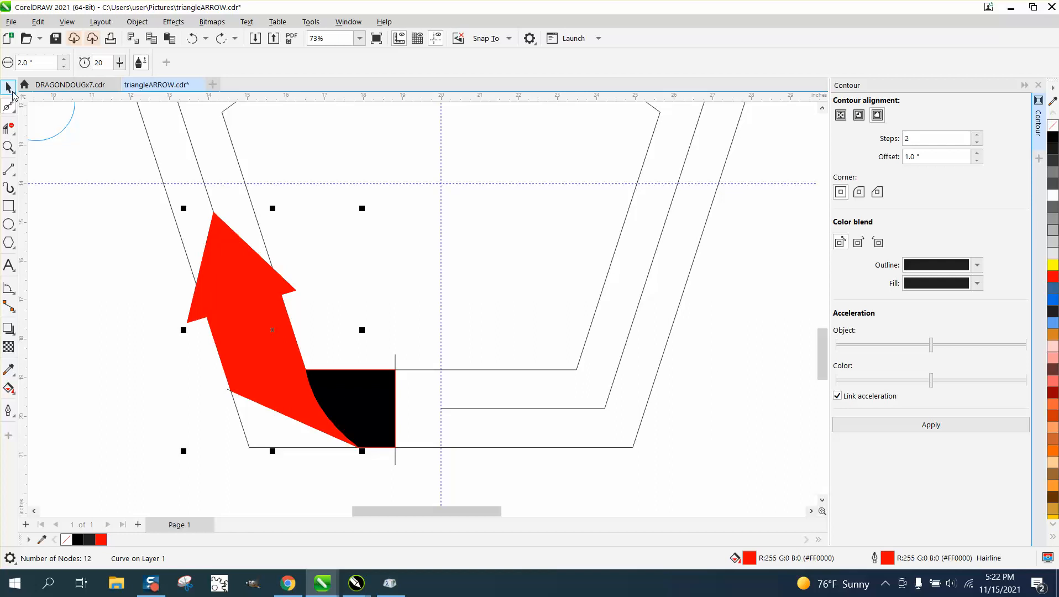
Select the black fold piece for an interactive fill.
left_click(9, 88)
left_click(390, 397)
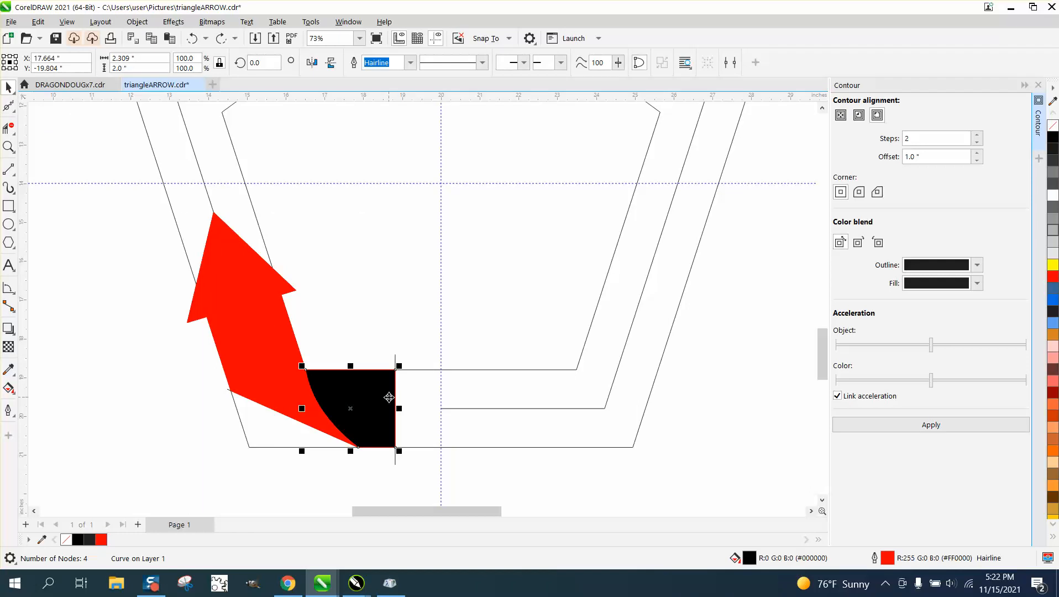
left_click(9, 388)
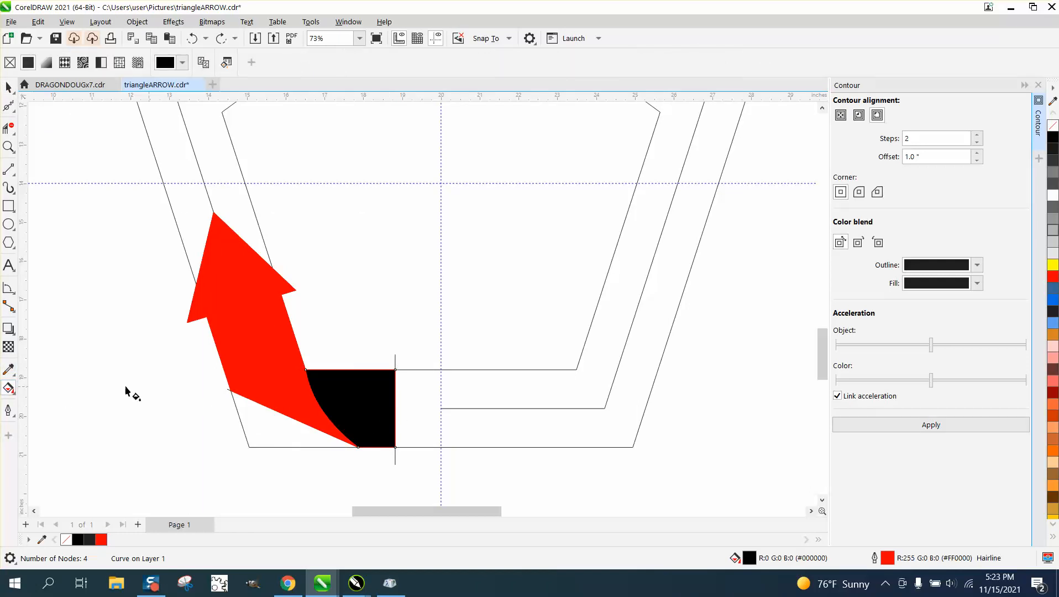
left_click(10, 390)
left_click(32, 395)
left_click_drag(393, 409, 322, 405)
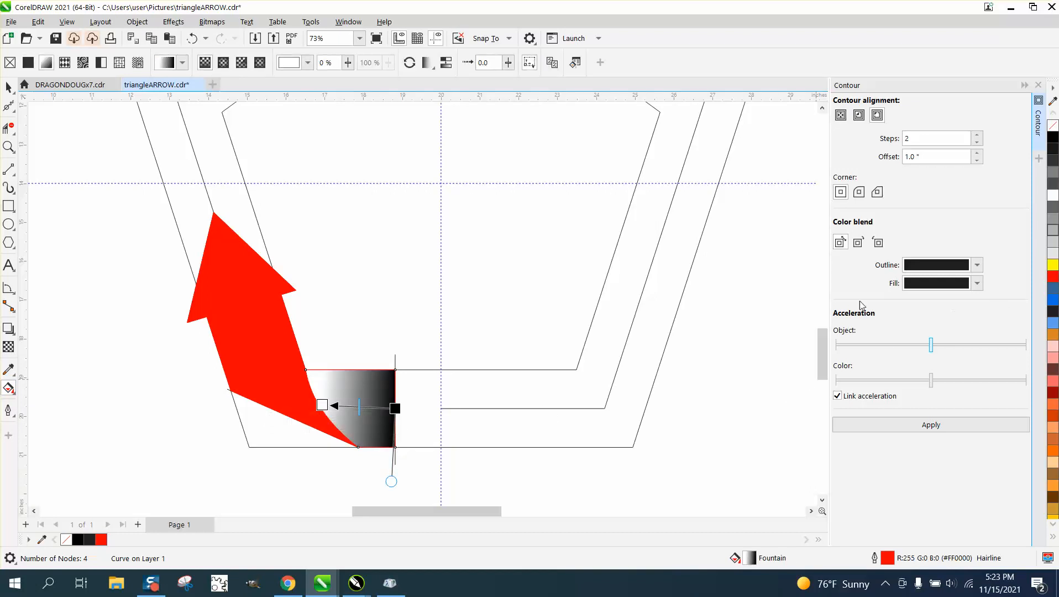
left_click(192, 38)
Apply a linear fountain fill to the fold piece, black at the curve to light grey at the vertical edge, with the midpoint nudged toward grey.
left_click_drag(326, 408, 390, 407)
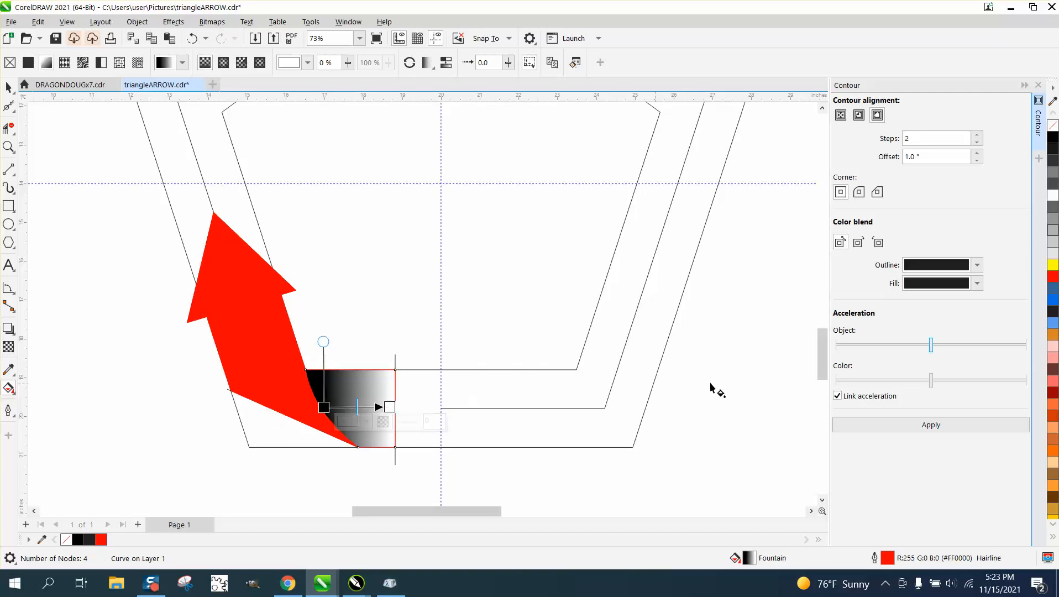
left_click_drag(832, 329, 393, 407)
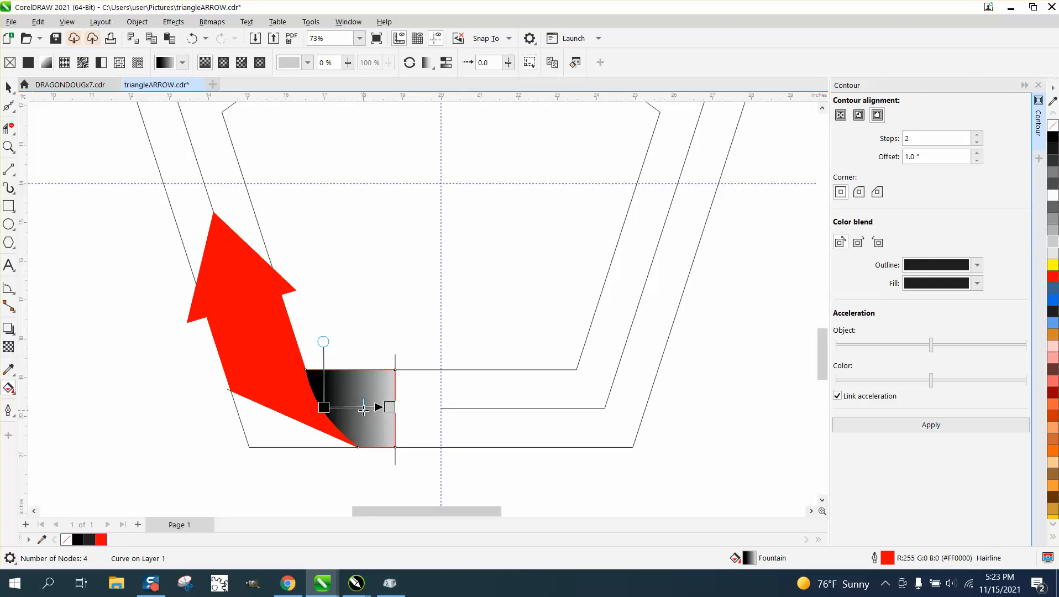
left_click_drag(364, 410, 366, 410)
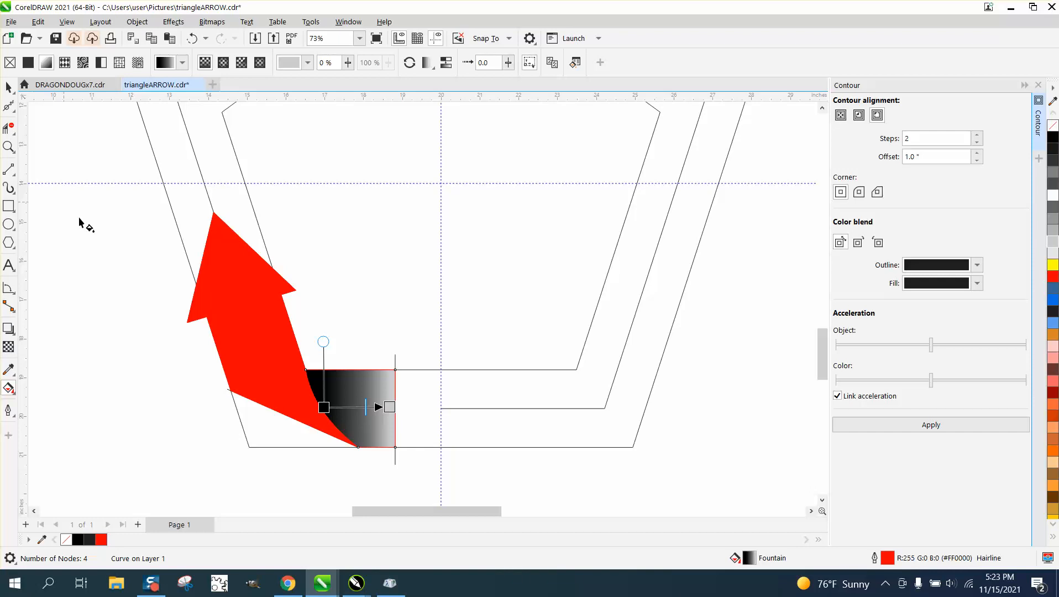
Remove the outer pentagon's leftover corner lines and the line stub beside the arrow with Virtual Segment Delete.
left_click(9, 147)
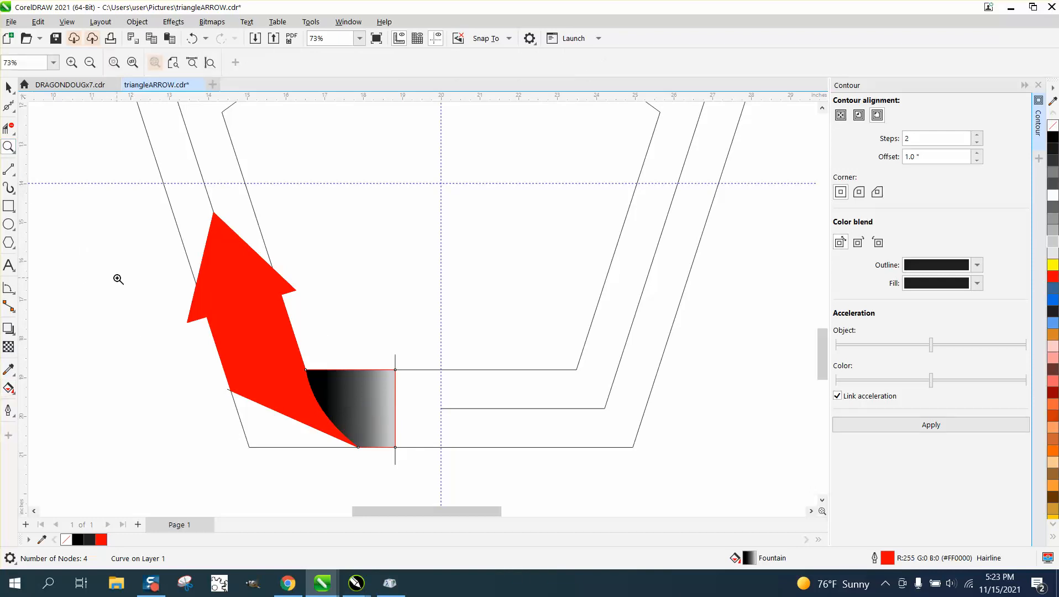
left_click_drag(142, 303, 430, 504)
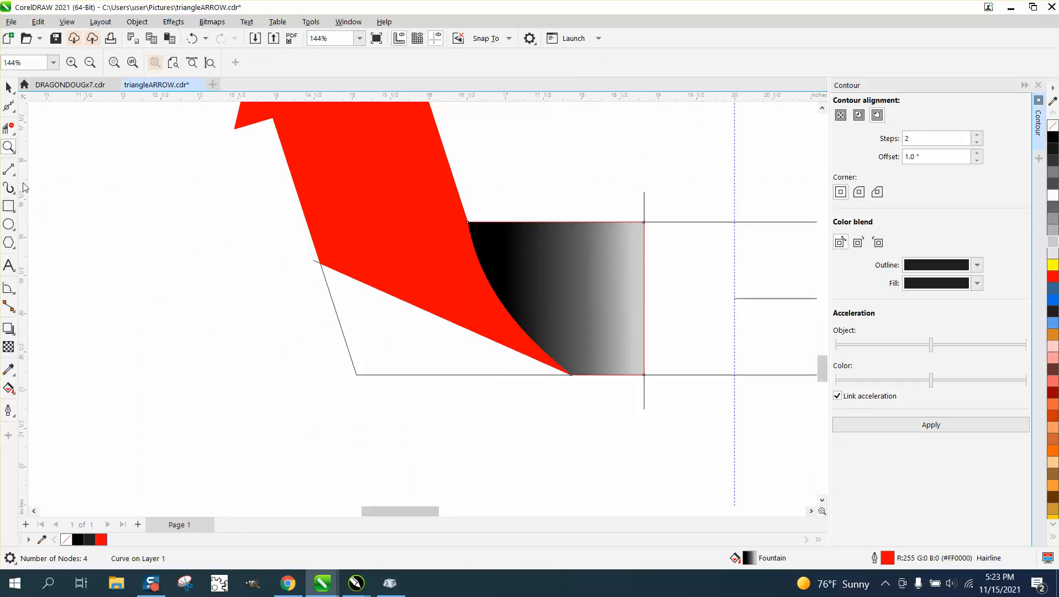
left_click(14, 133)
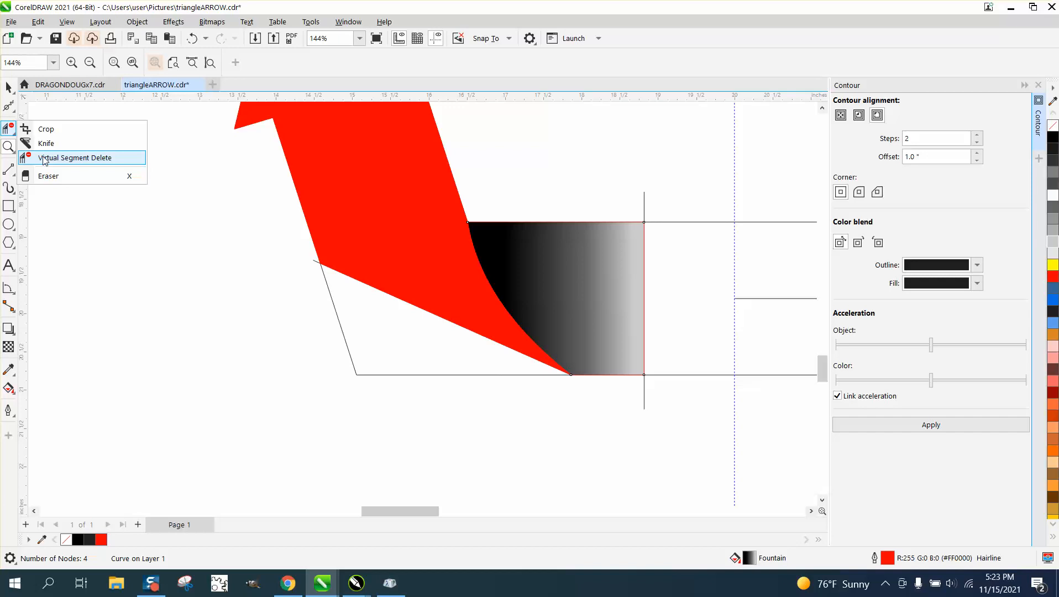
left_click(45, 159)
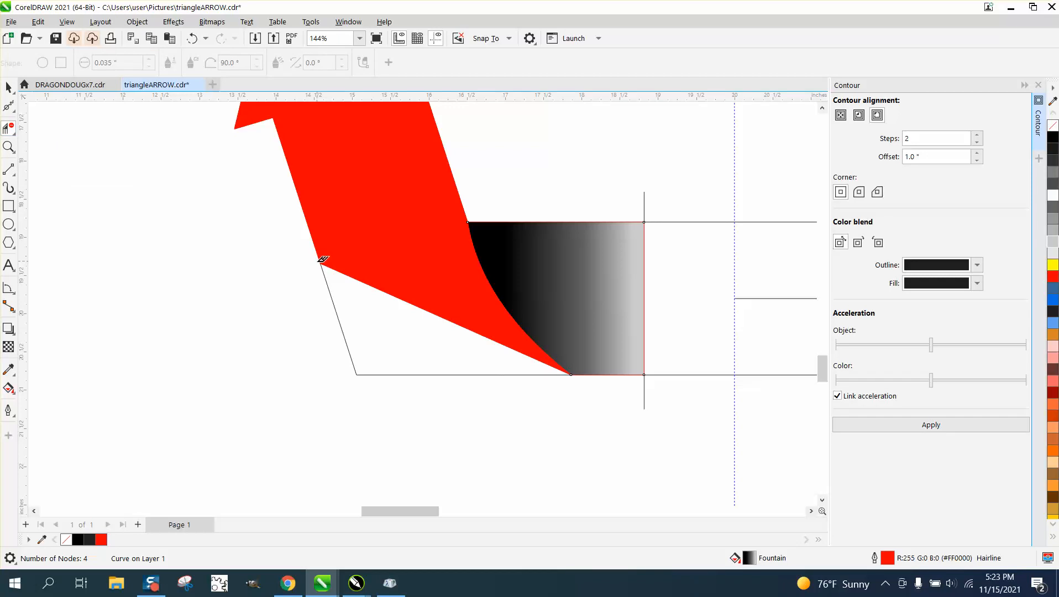
left_click(436, 369)
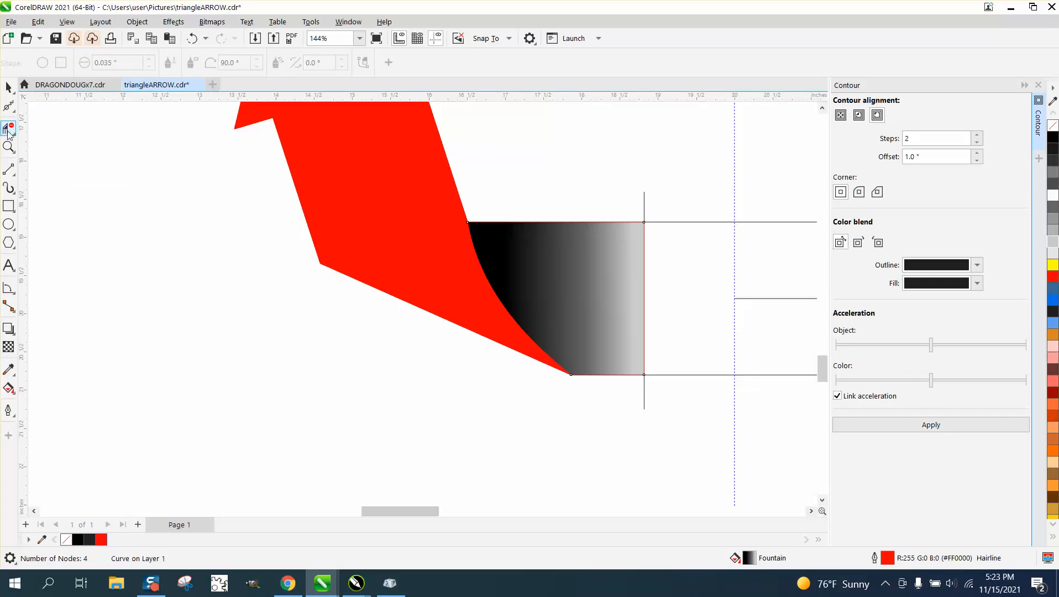
Round the red arrow's sharp outer corner with the Smooth tool at a 2.0-inch nib size.
left_click(12, 109)
left_click(61, 126)
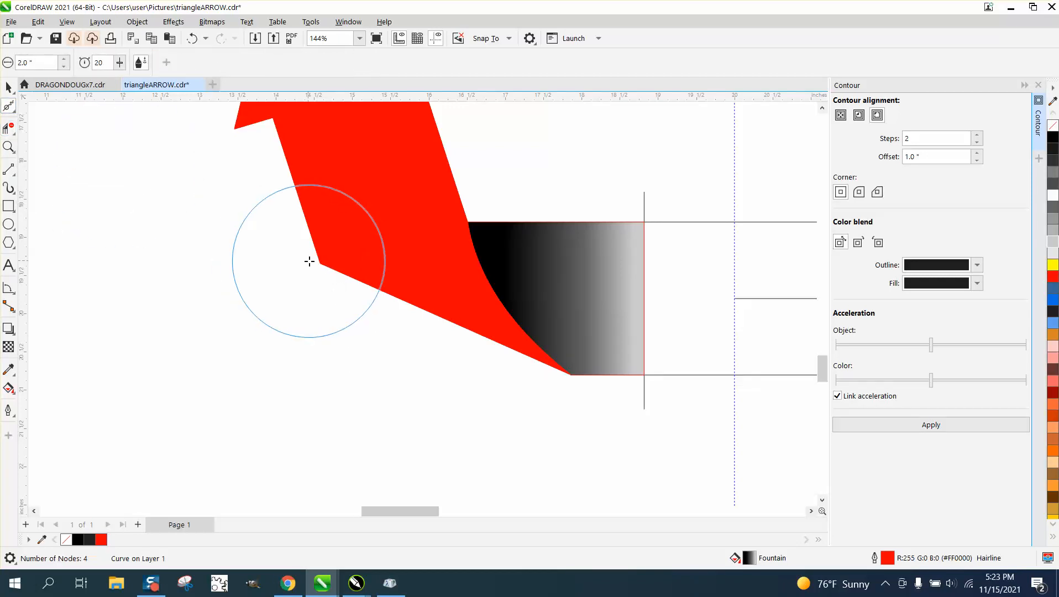
mouse_move(333, 267)
left_mouse_down()
mouse_move(346, 277)
mouse_move(310, 247)
mouse_move(362, 278)
mouse_move(328, 261)
mouse_move(361, 285)
left_mouse_up()
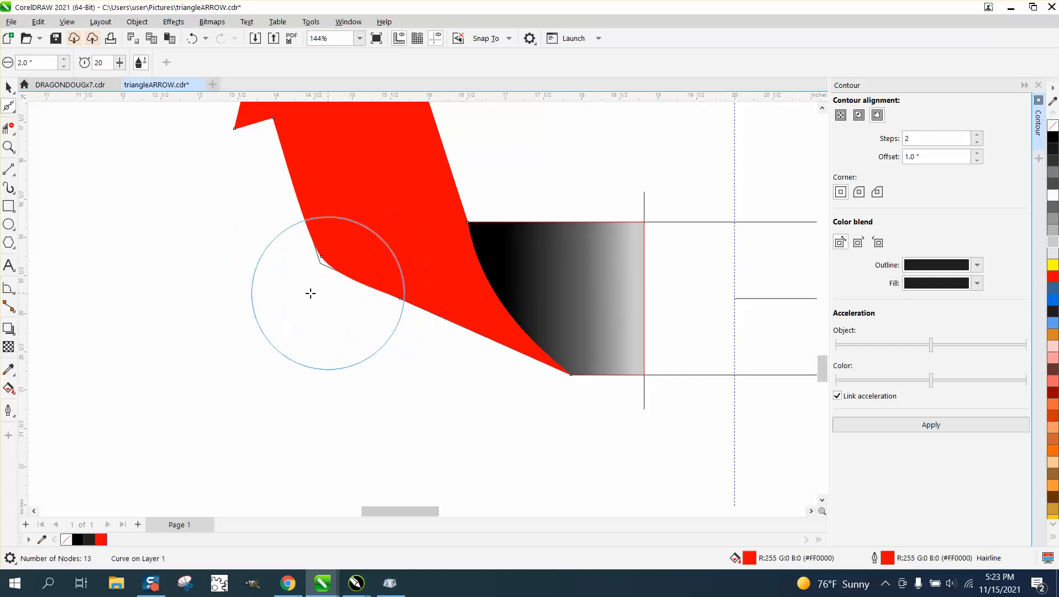
Remove the outlines from the pentagons, the arrow and the fold piece together.
left_click(8, 87)
scroll(350, 418, "down", 1)
scroll(352, 417, "down", 5)
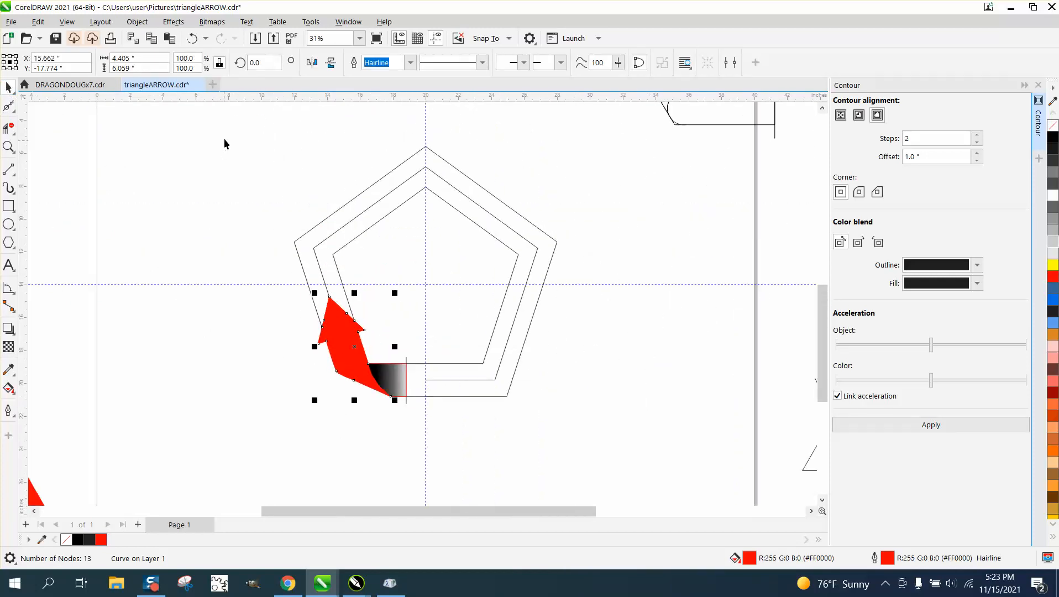
left_click_drag(225, 143, 643, 431)
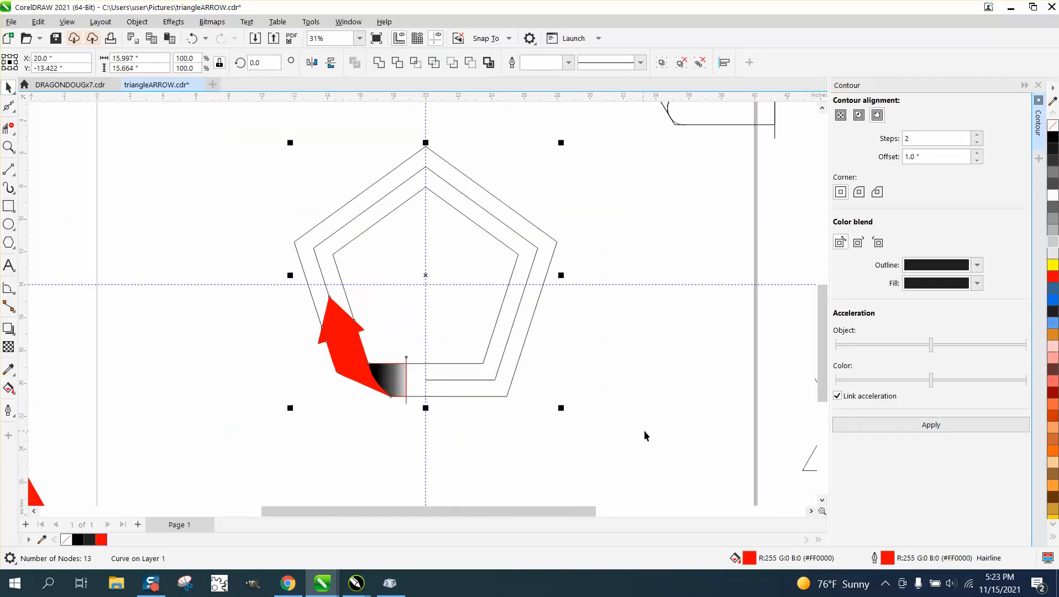
right_click(1053, 126)
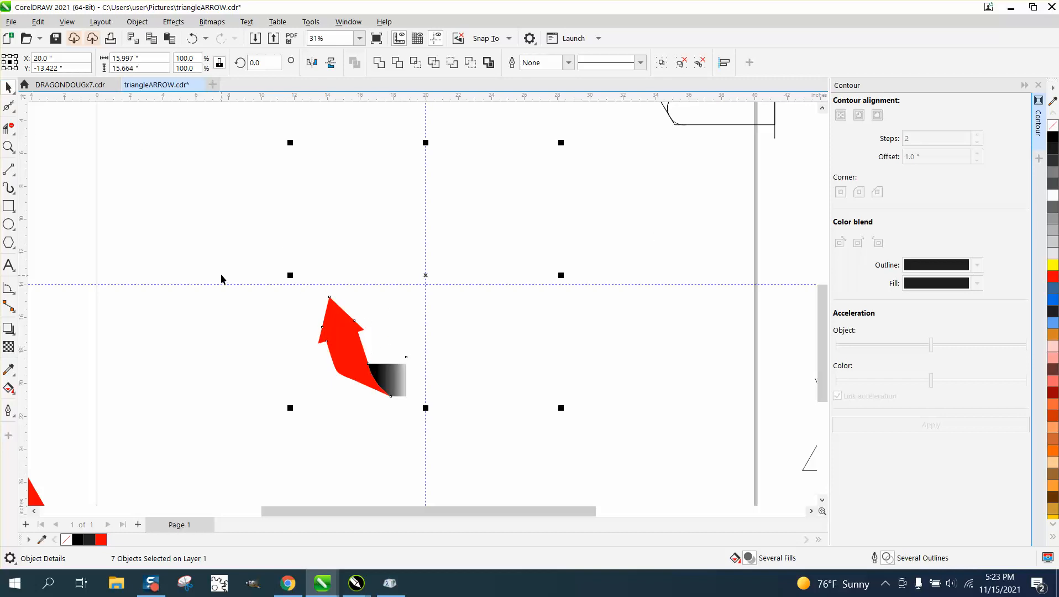
Group the arrow with its fold piece and move the group's rotation centre to the intersection of the guidelines.
left_click_drag(217, 267, 433, 427)
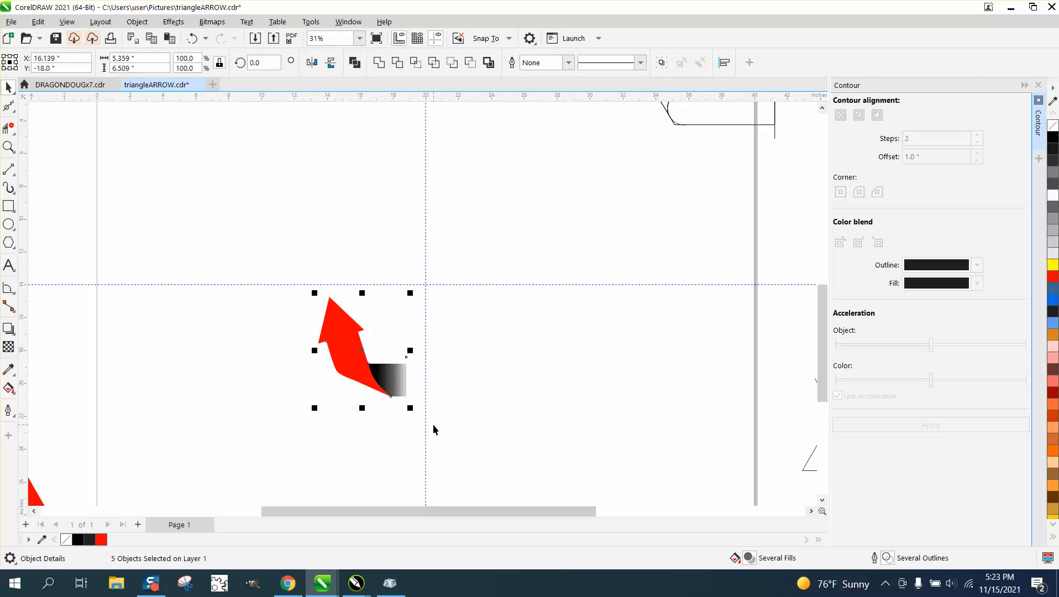
key("ctrl+g")
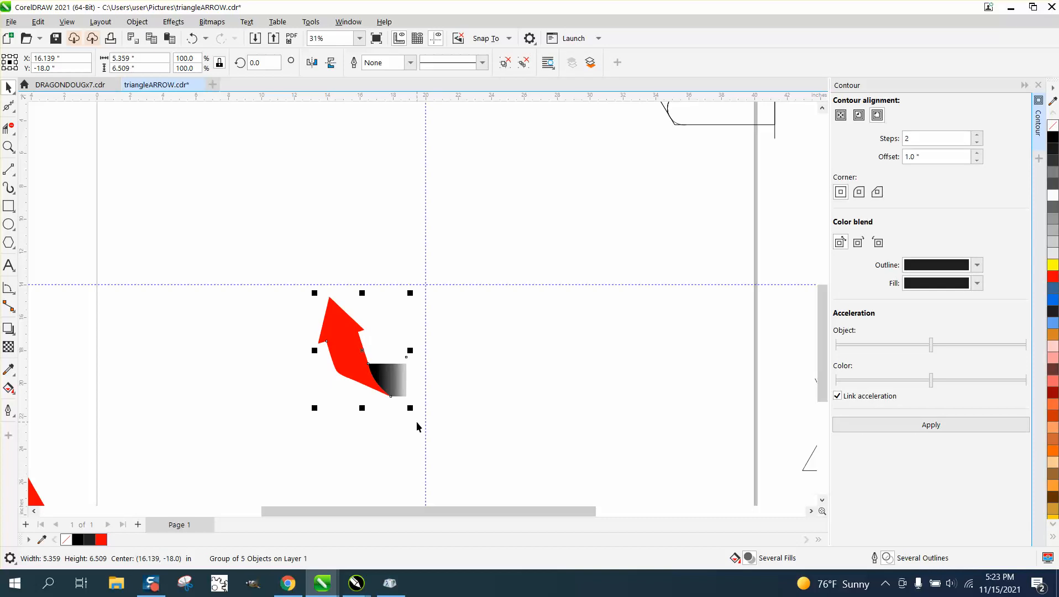
left_click(362, 351)
left_click_drag(362, 352, 424, 288)
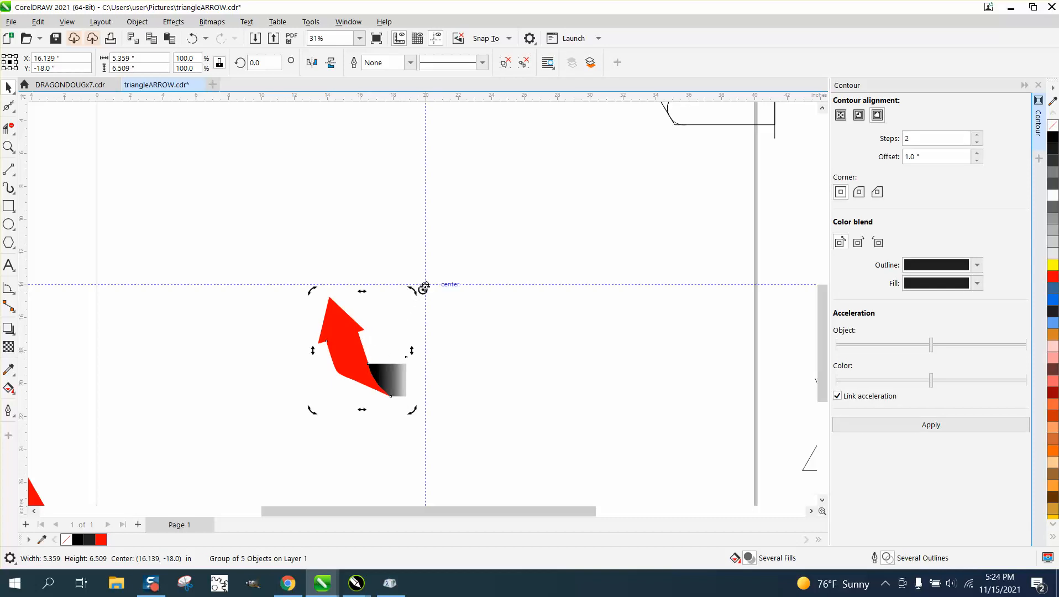
left_click(355, 363)
left_click(354, 363)
Create a copy of the arrow group rotated by 360-72 degrees and repeat the duplication three times to complete a ring of five.
left_click(266, 63)
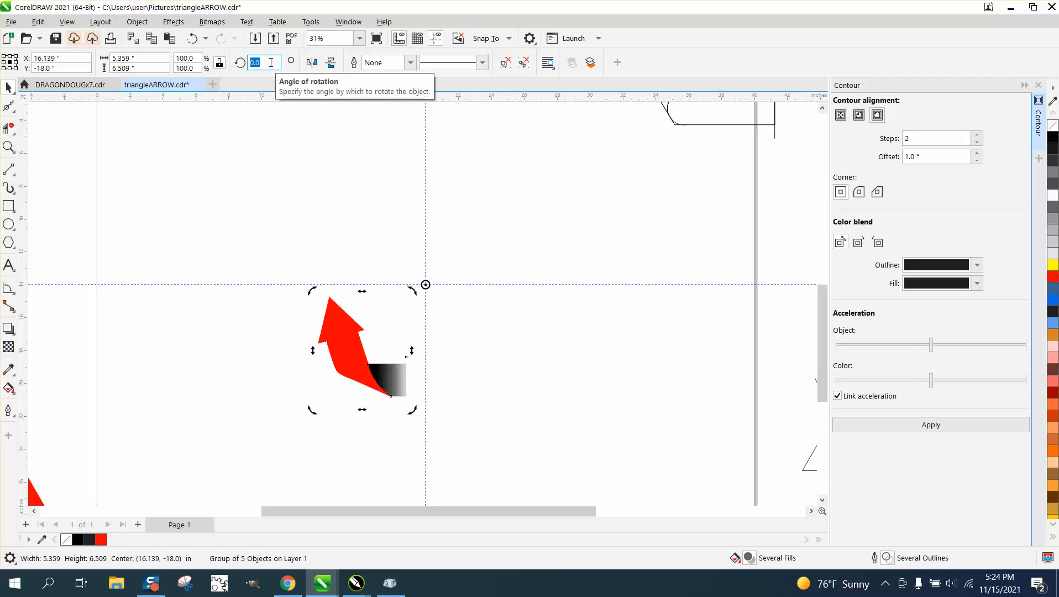
type("360-72")
key("Return")
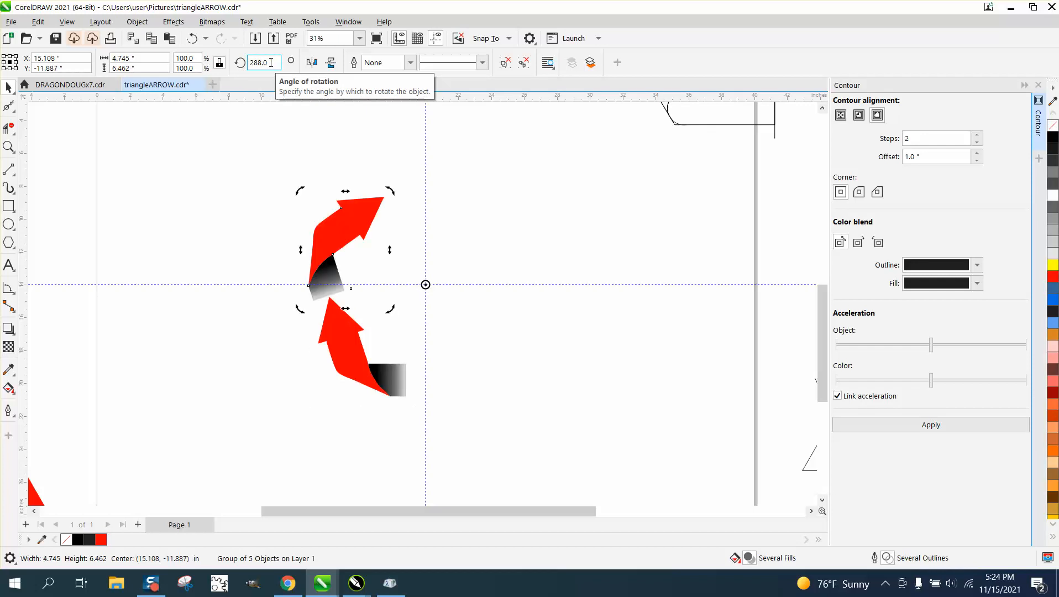
key("ctrl+d")
key("ctrl+d")
key("ctrl+d")
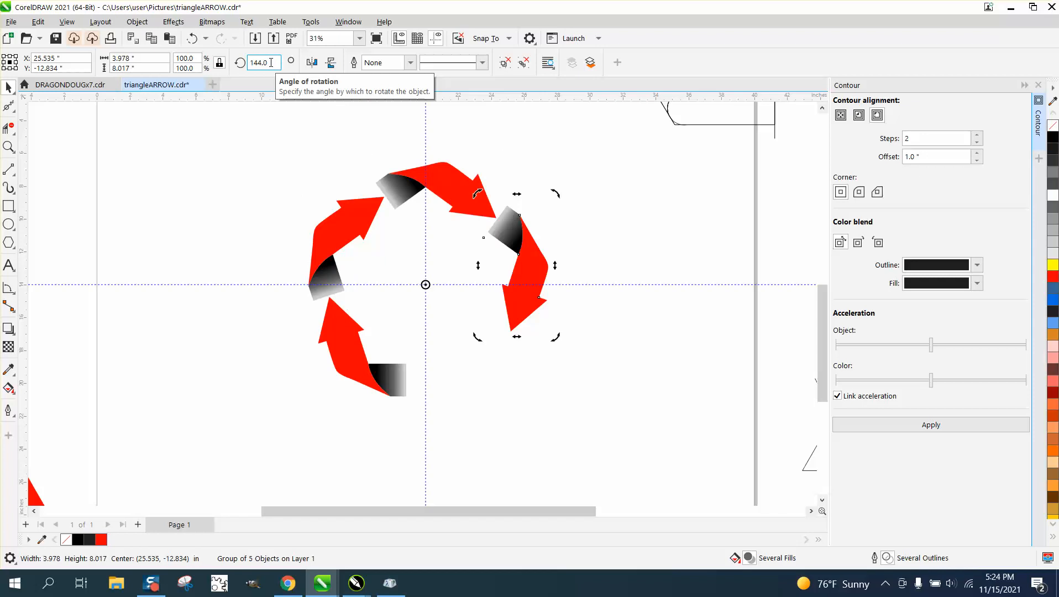
left_click(191, 233)
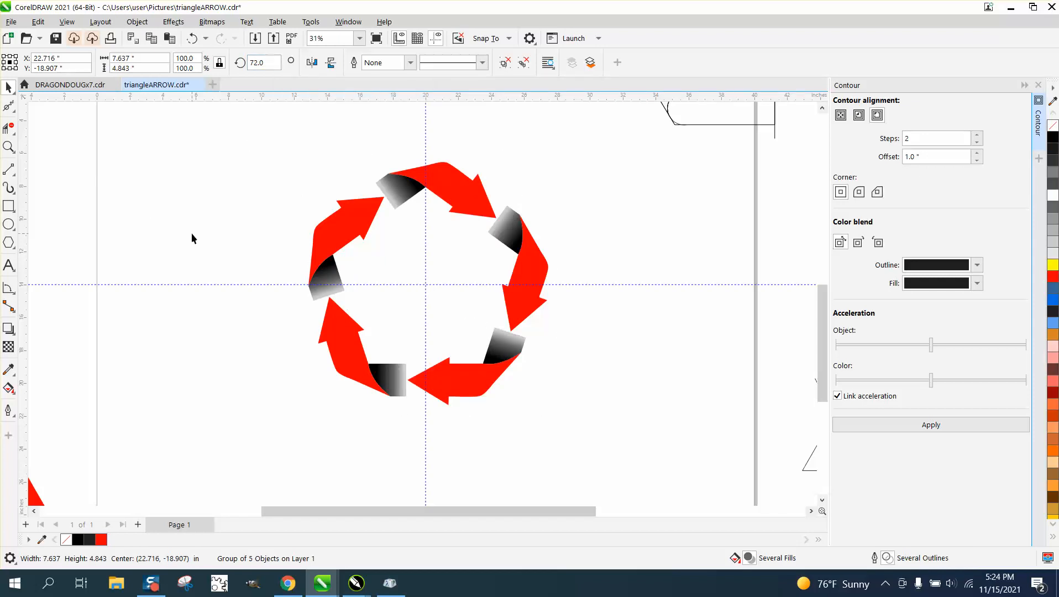
Delete the horizontal and vertical guidelines crossing the arrow ring.
left_click(246, 285)
key("Delete")
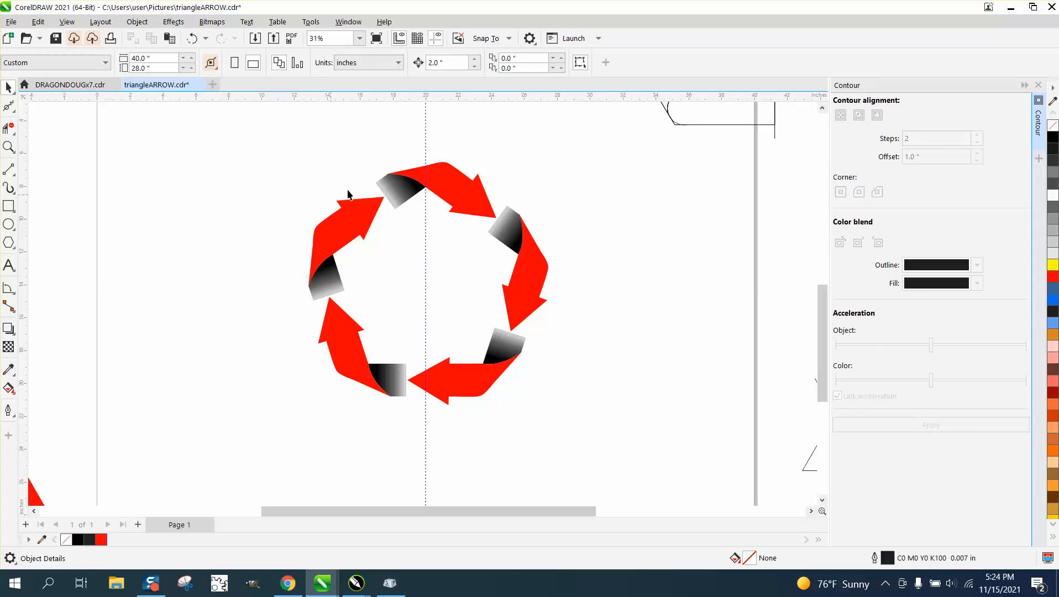
left_click(426, 139)
key("Delete")
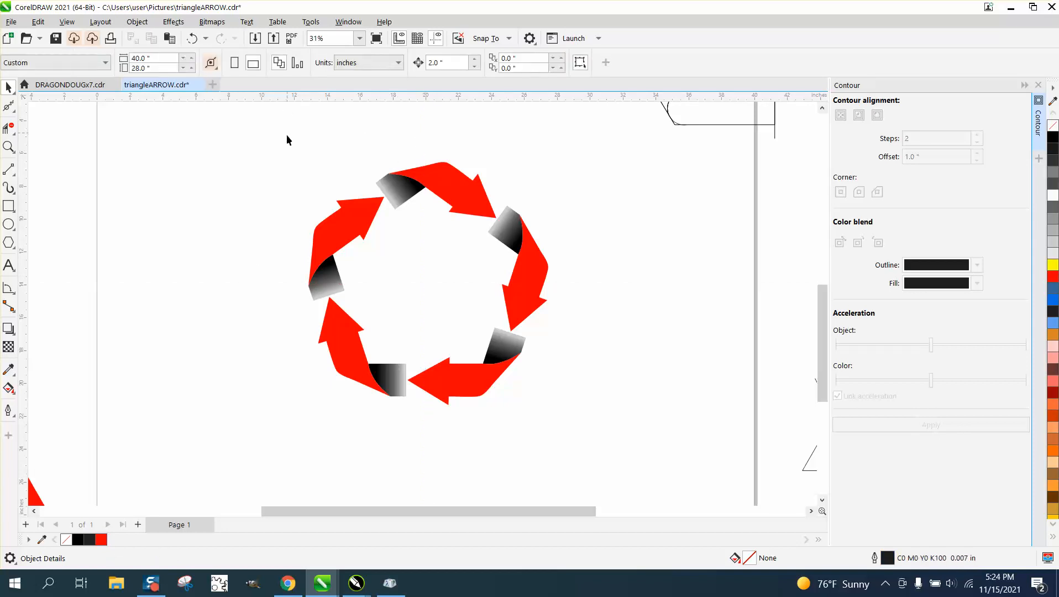
key("F6")
left_click_drag(160, 162, 239, 216)
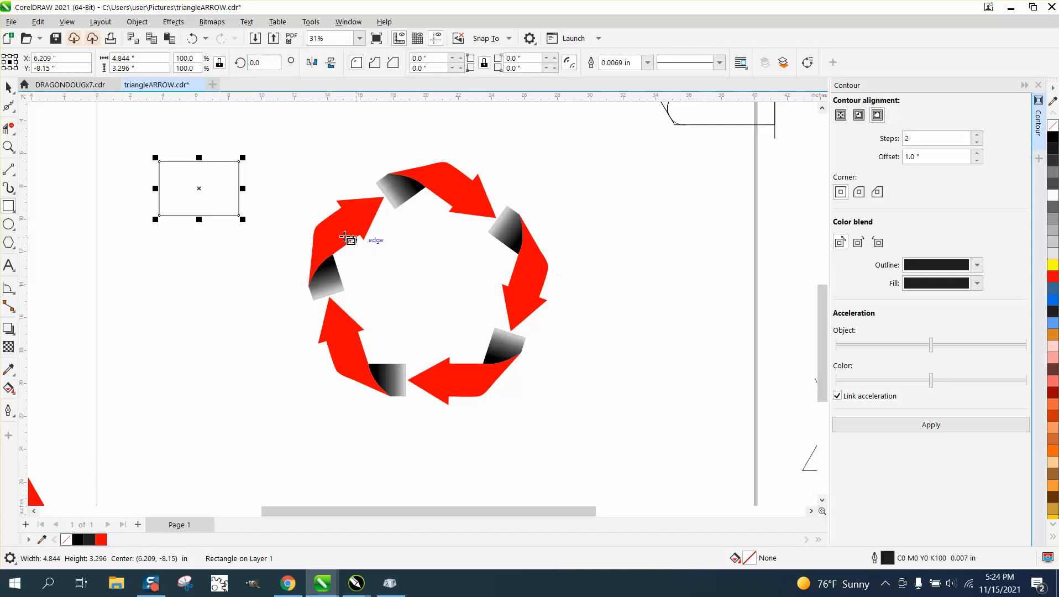
left_click(8, 87)
key("Delete")
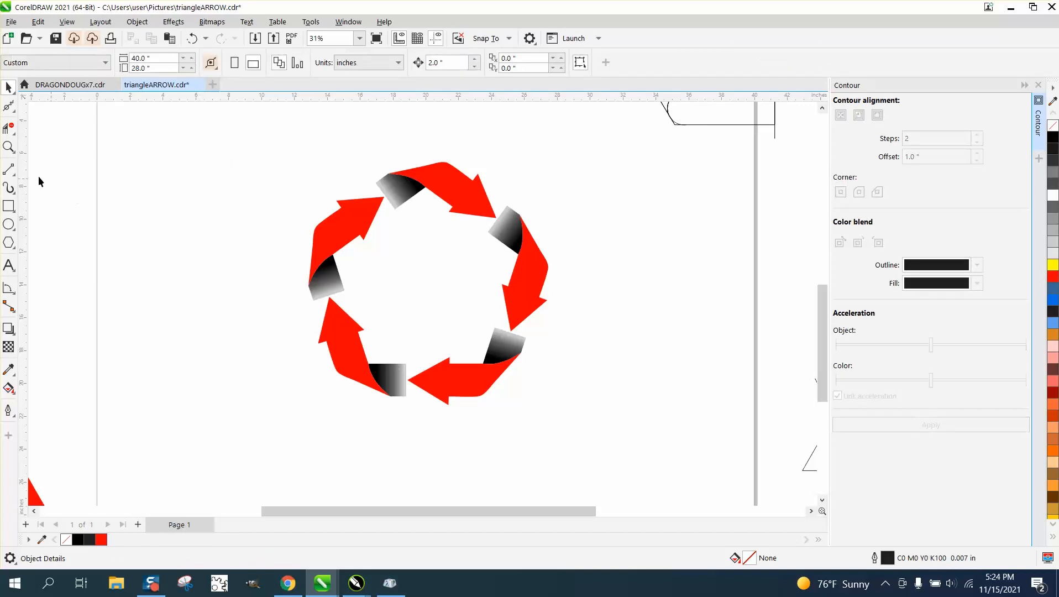
Examine the completed ring of five folded arrows up close.
left_click(8, 147)
left_click_drag(284, 160, 570, 406)
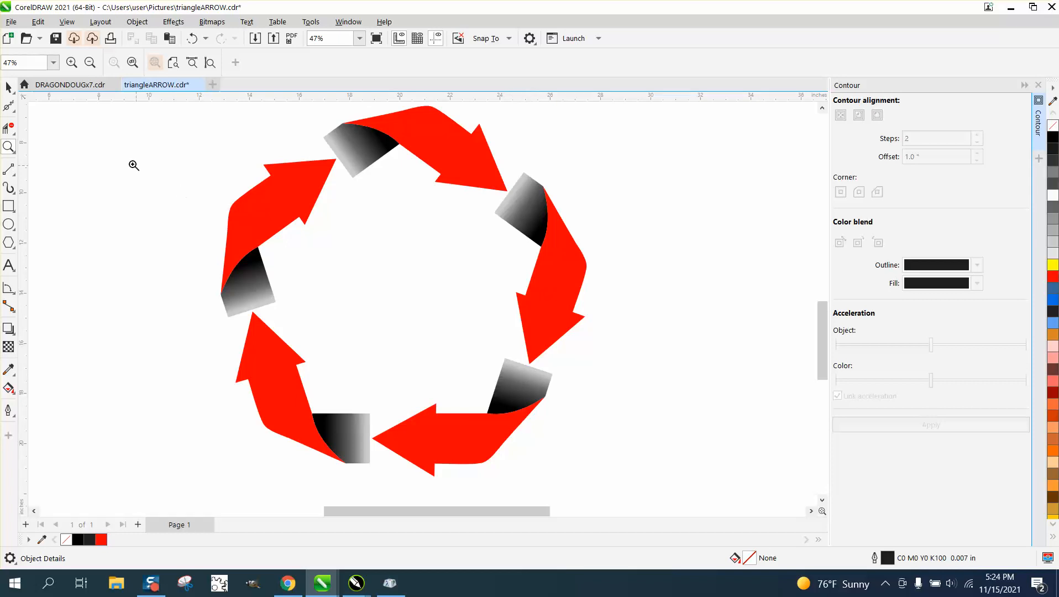
left_click(8, 87)
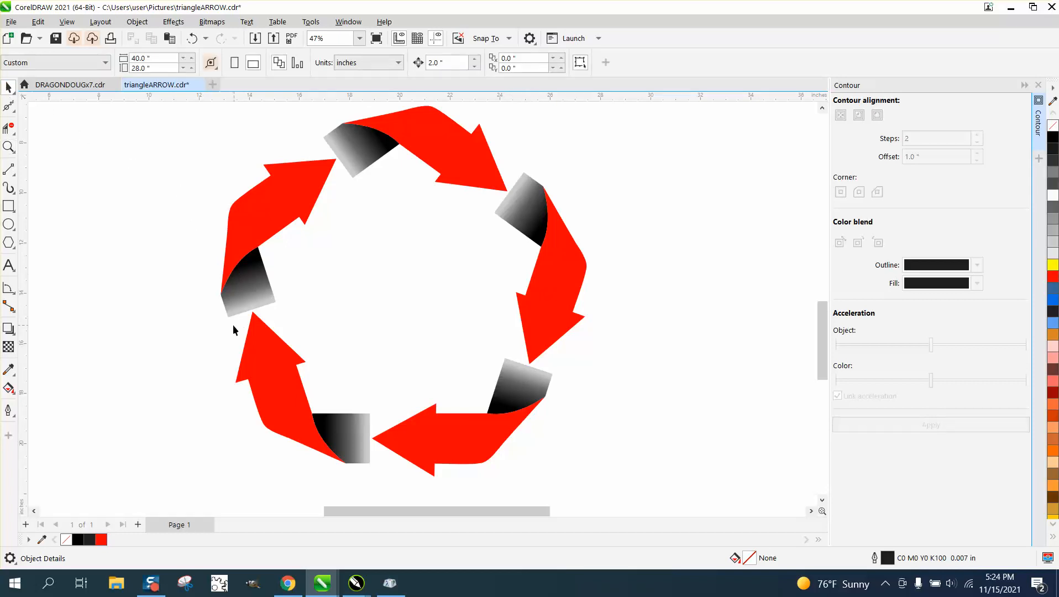
Apply a black outline to the lower-left arrow group, including its gradient fold piece.
left_click_drag(209, 303, 377, 471)
left_click(333, 439)
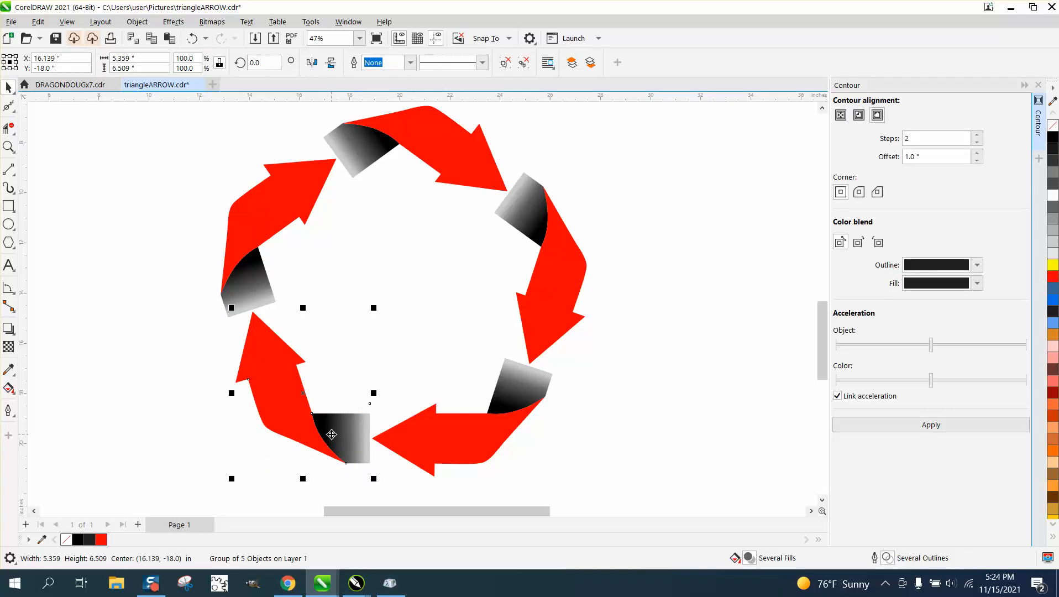
right_click(1053, 138)
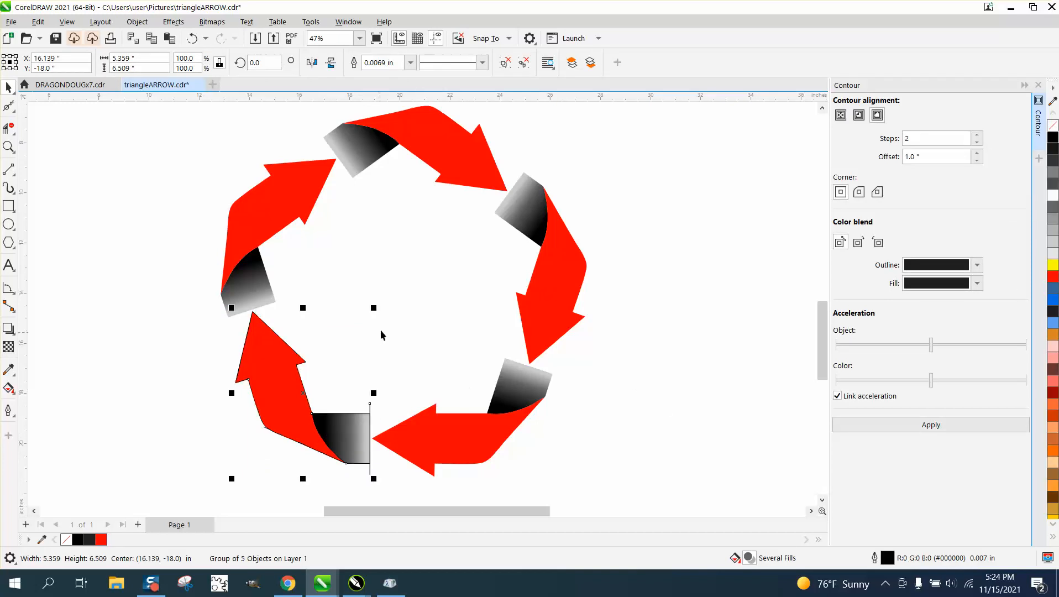
left_click(597, 456)
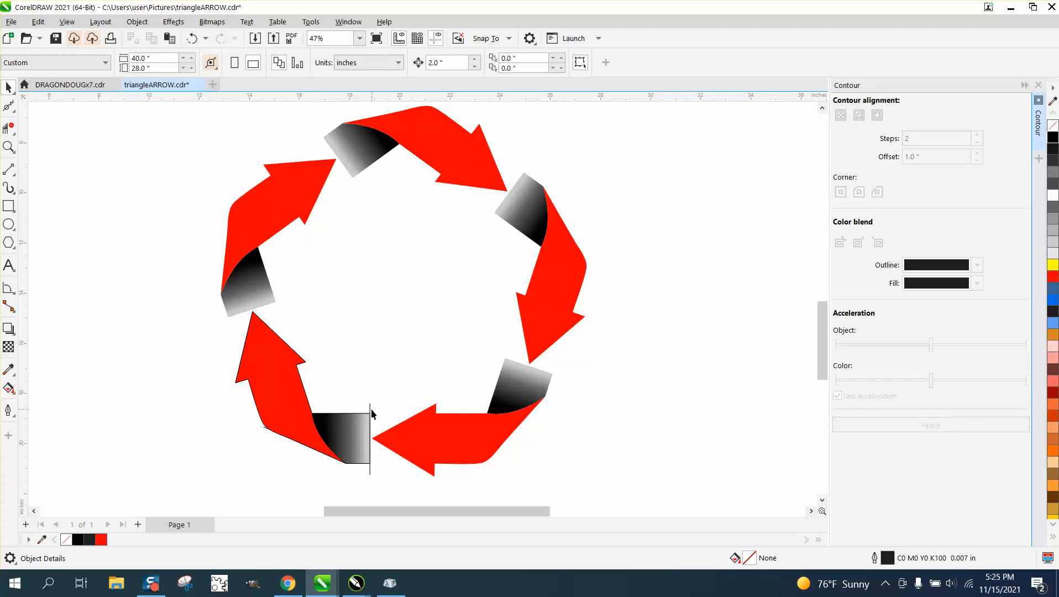
Remove the stray line segments beside the gradient fold and at the outlined arrow's outer bend with Virtual Segment Delete, keeping the red fill.
left_click(8, 128)
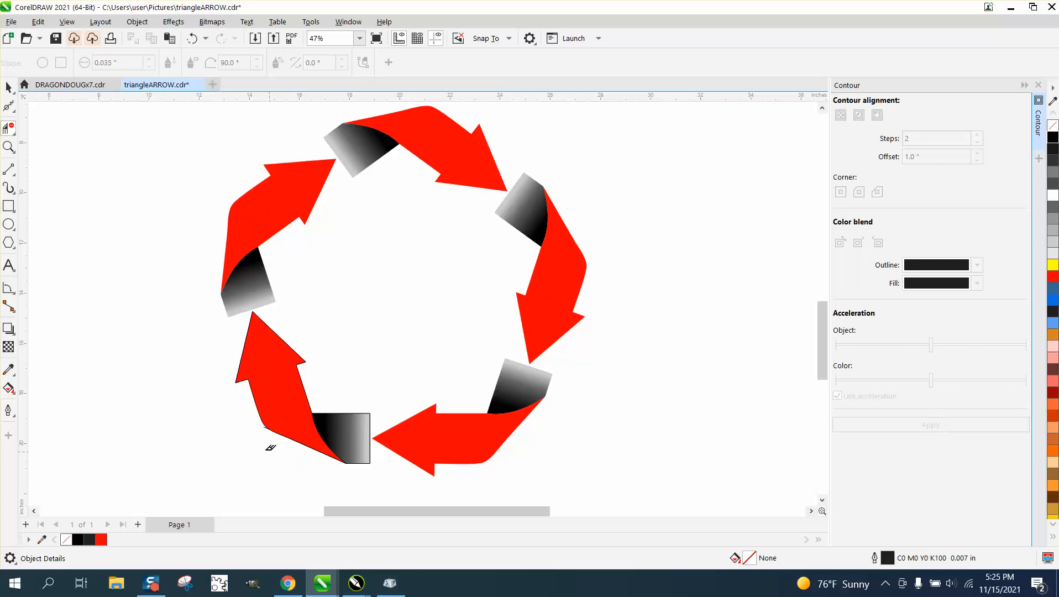
left_click(267, 423)
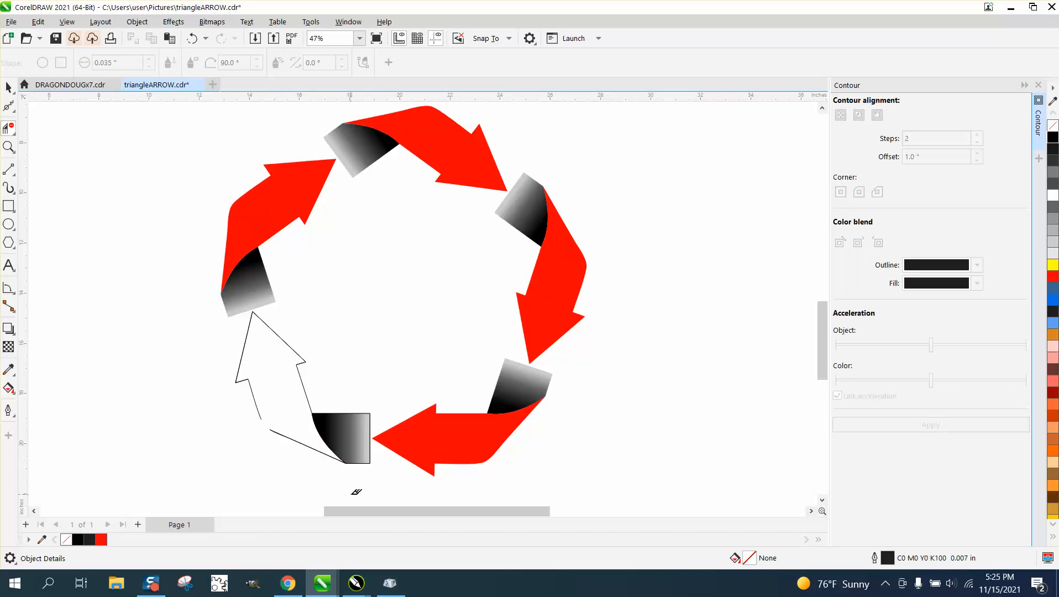
left_click(198, 39)
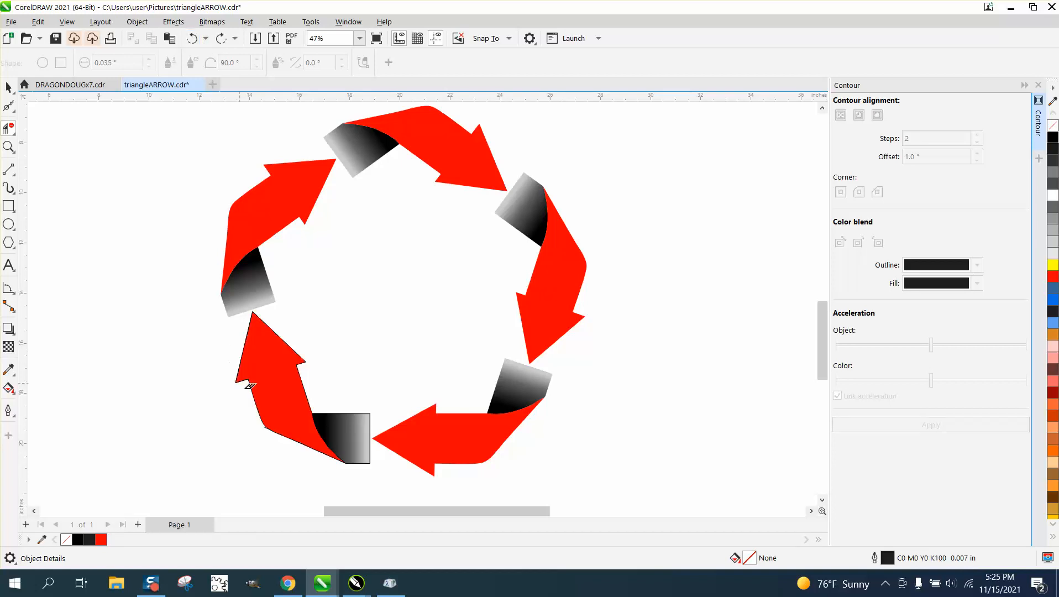
left_click_drag(267, 423, 284, 426)
left_click(8, 86)
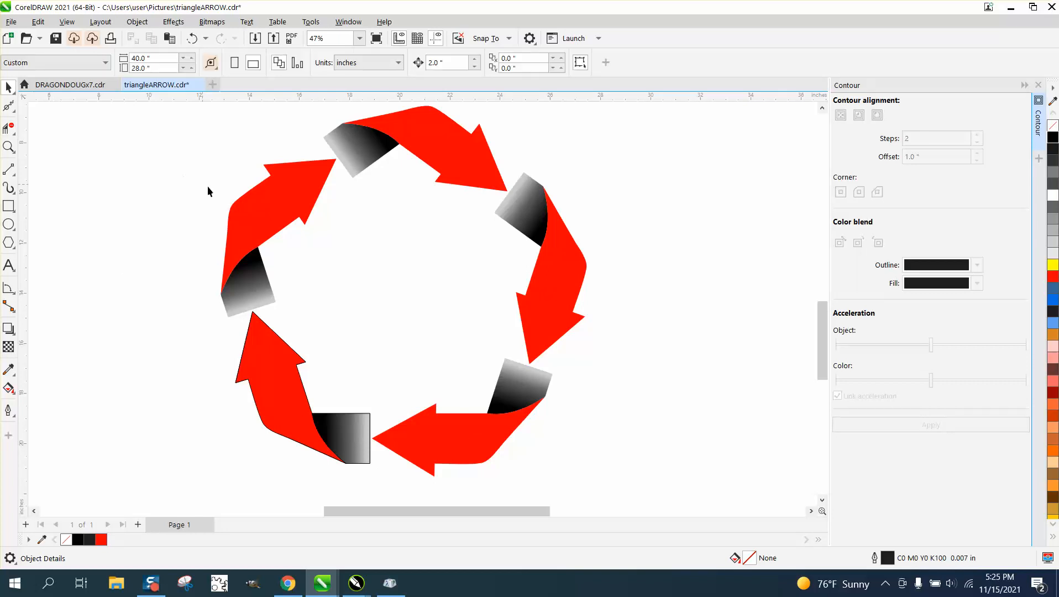
Delete the four arrow groups without outlines, keeping only the outlined lower-left arrow.
left_click(255, 203)
key("Delete")
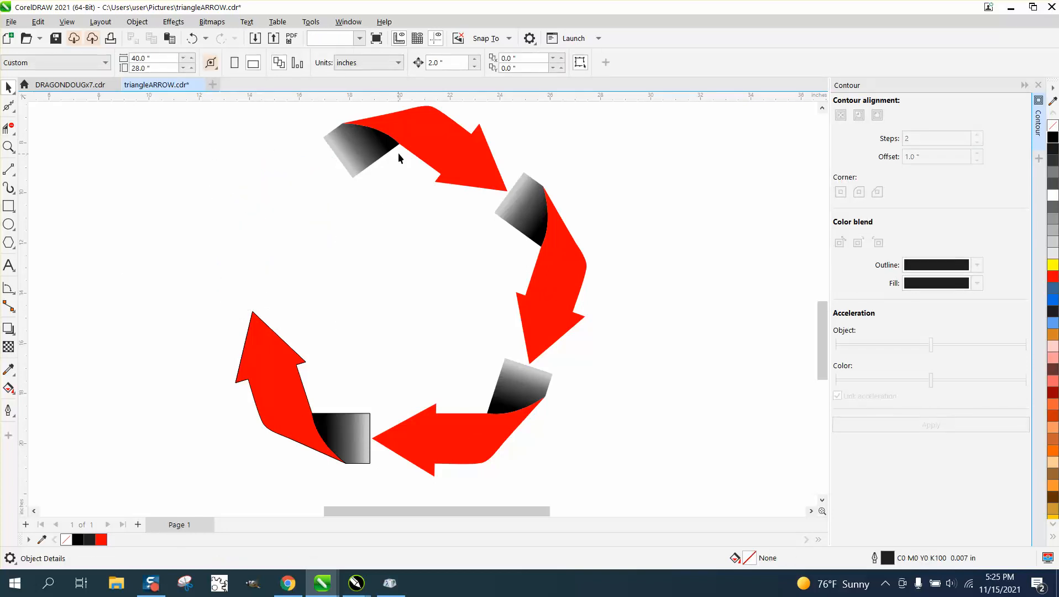
left_click(398, 158)
key("Delete")
left_click(547, 274)
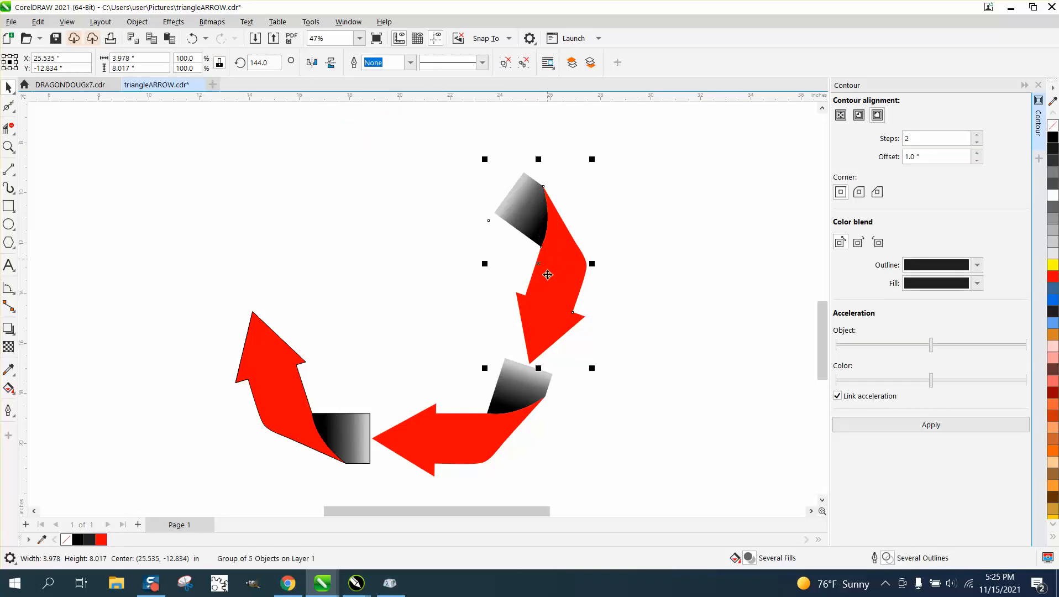
key("Delete")
left_click(539, 403)
key("Delete")
left_click(413, 282)
key("Delete")
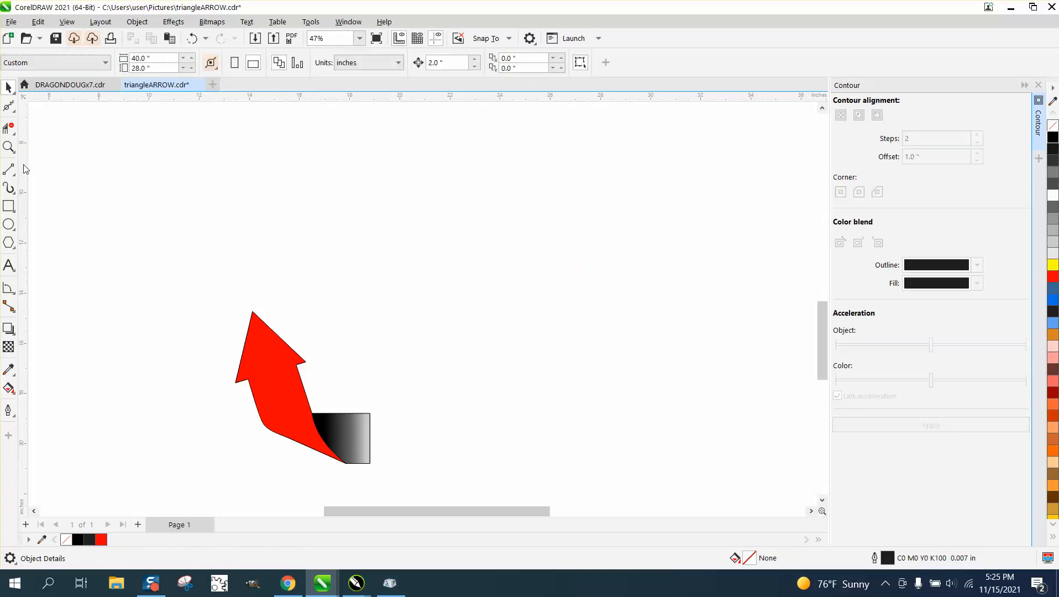
Add a vertical guideline at X 20 inches and a horizontal one at Y -14 inches, and move the arrow group's rotation centre to their intersection.
left_click_drag(25, 169, 398, 136)
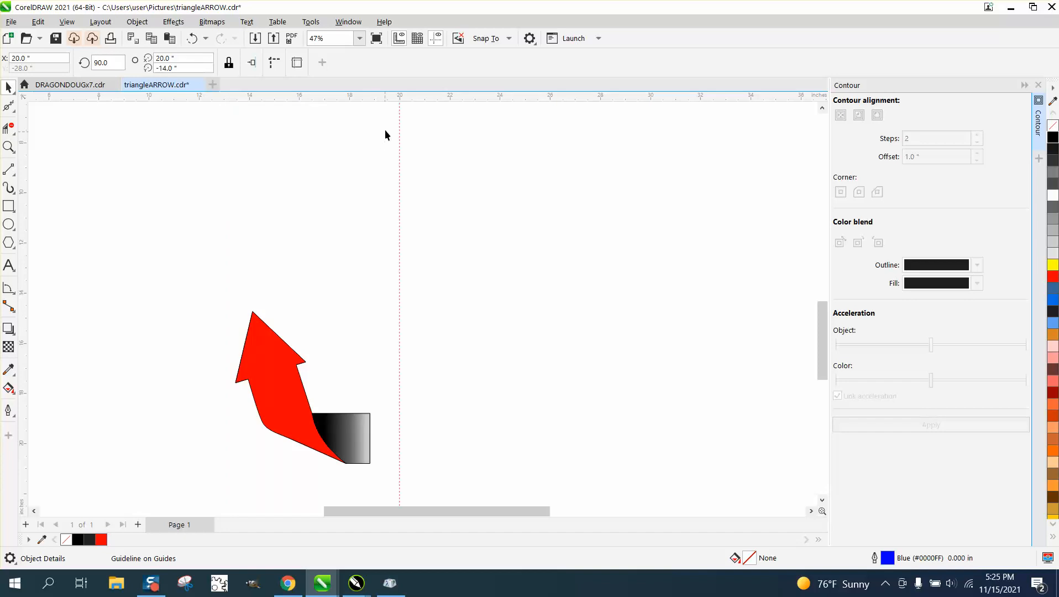
left_click_drag(413, 99, 398, 293)
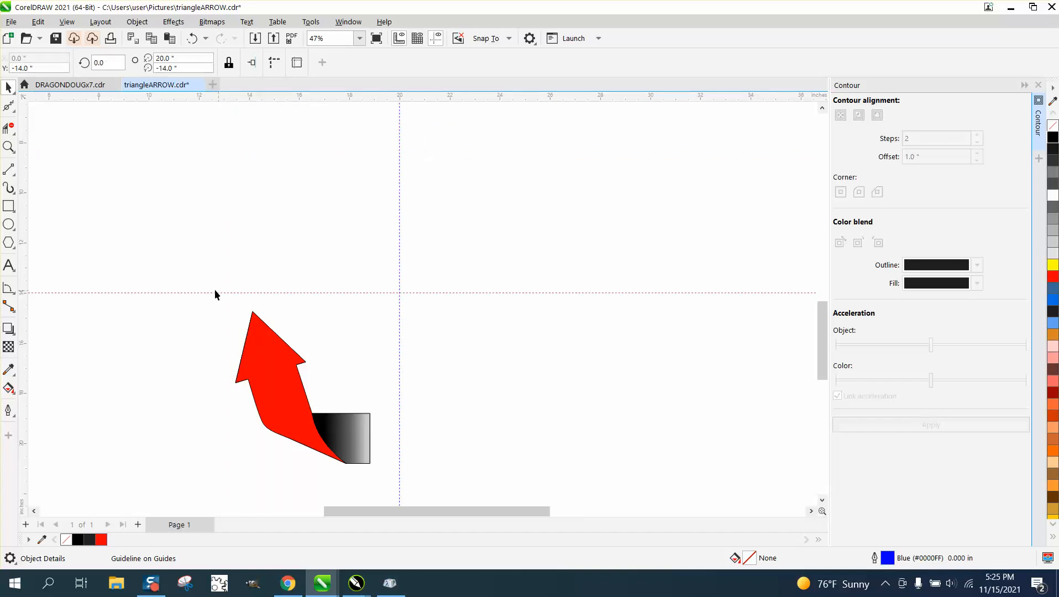
left_click_drag(369, 458, 397, 483)
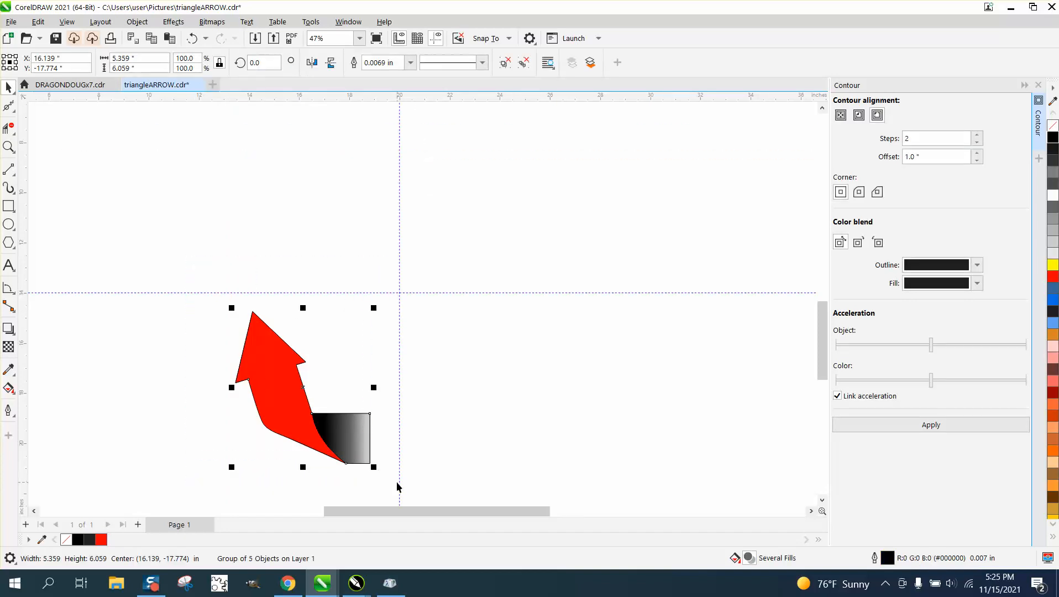
left_click(302, 389)
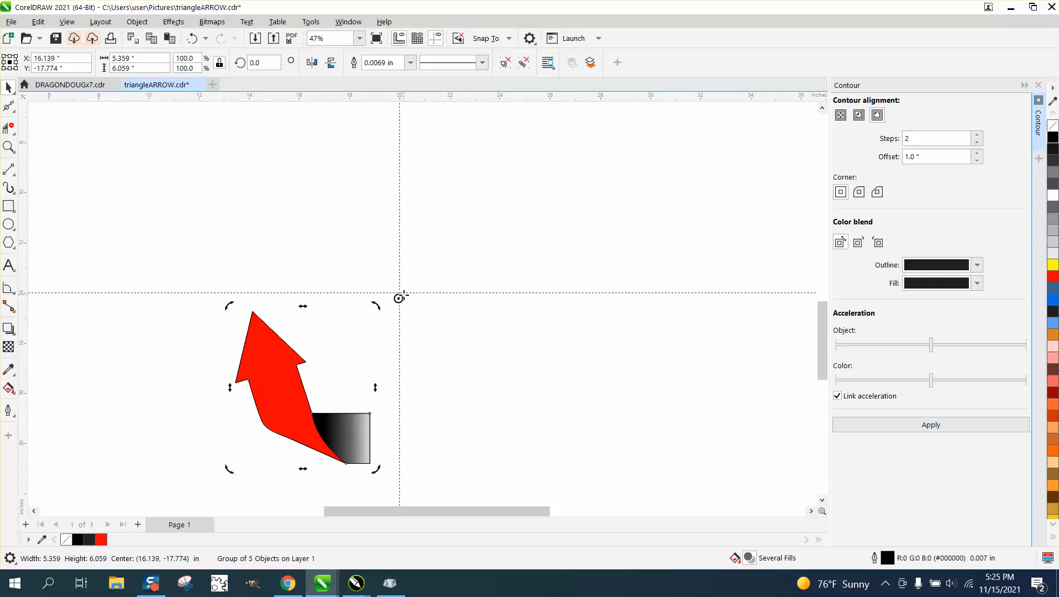
left_click(281, 368)
left_click(280, 368)
Create a copy of the outlined arrow group rotated by 72 degrees and repeat the duplication three times to complete the ring of five.
left_click(255, 63)
type("72")
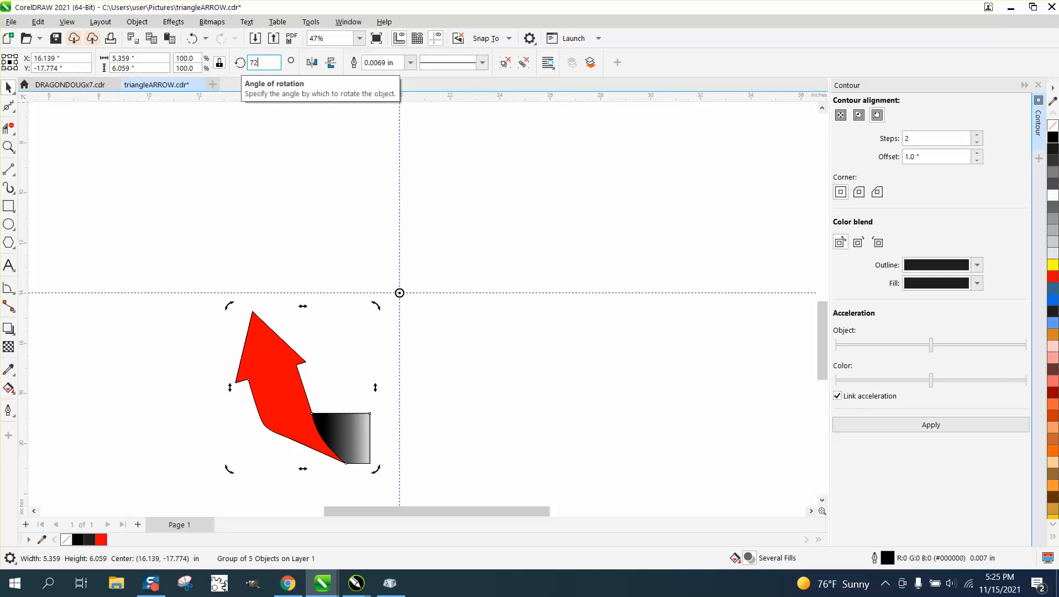
key("Return")
key("ctrl+r")
key("ctrl+r")
key("ctrl+r")
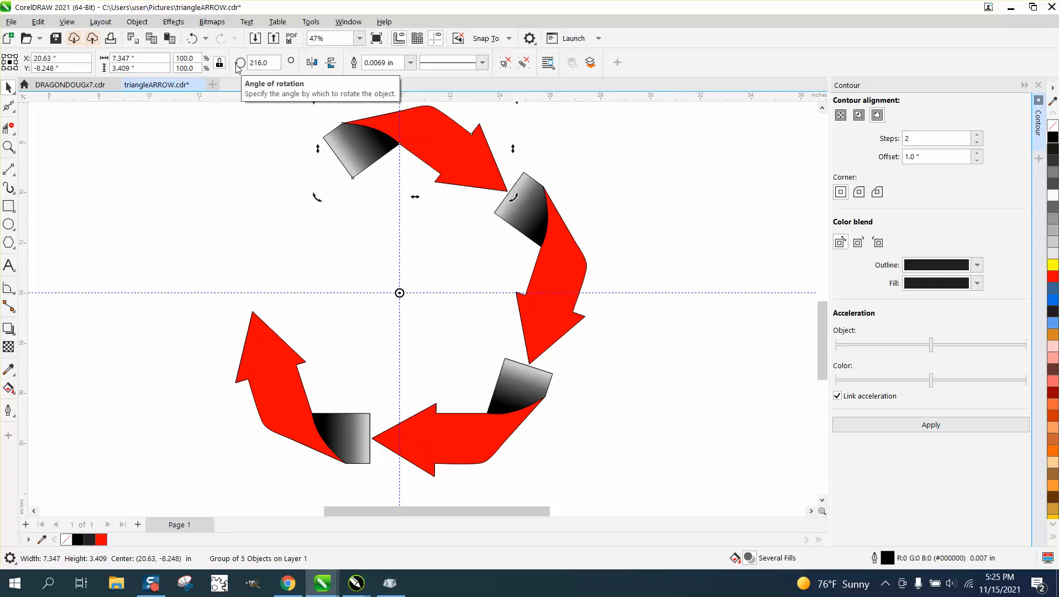
left_click(678, 307)
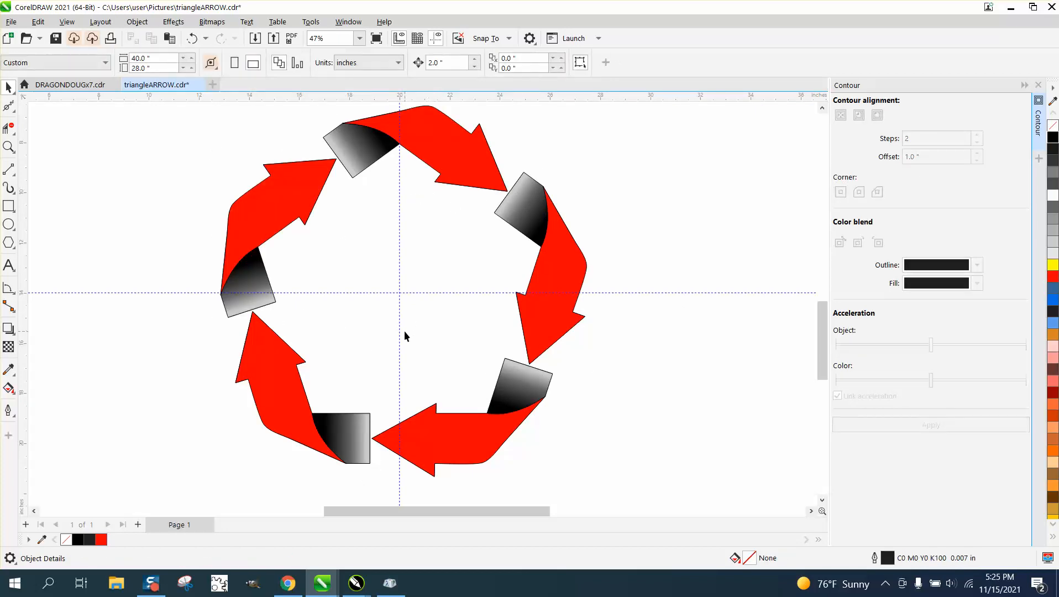
Delete the horizontal and vertical guidelines crossing the ring of outlined arrows.
left_click(402, 293)
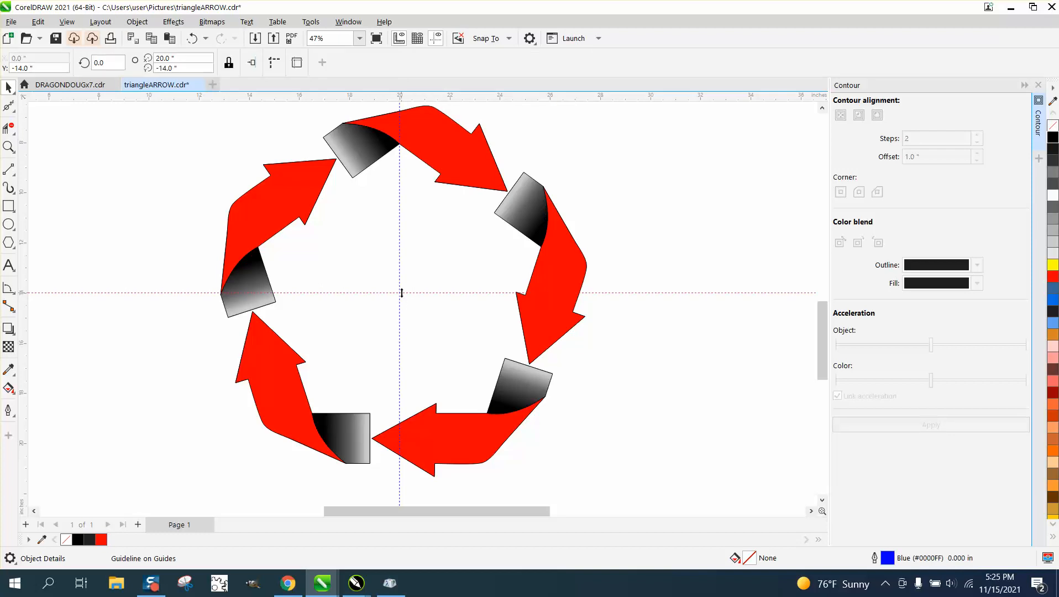
key("Delete")
left_click(399, 293)
key("Delete")
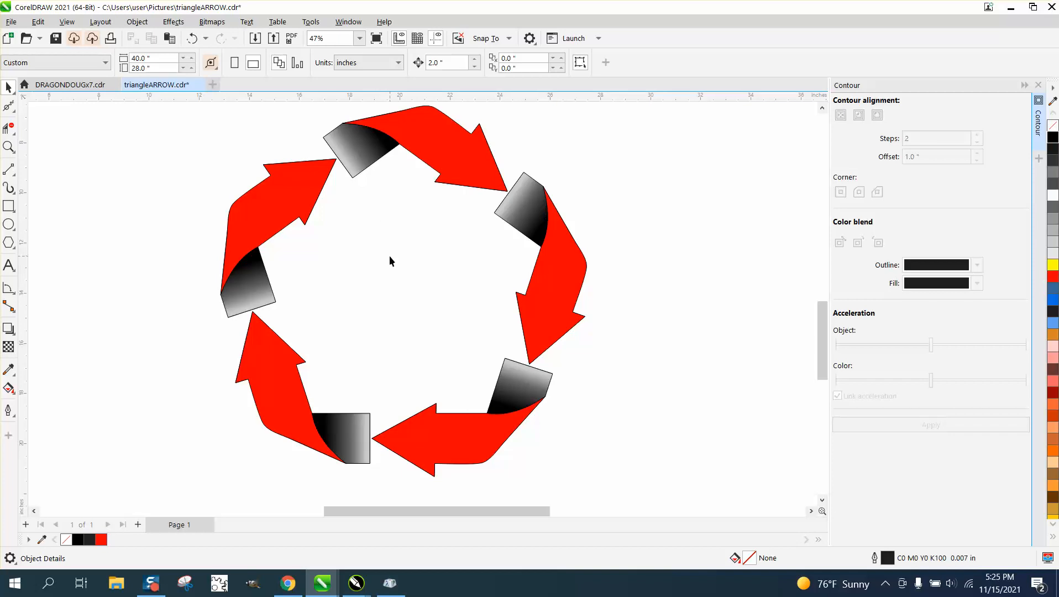
scroll(392, 291, "down", 1)
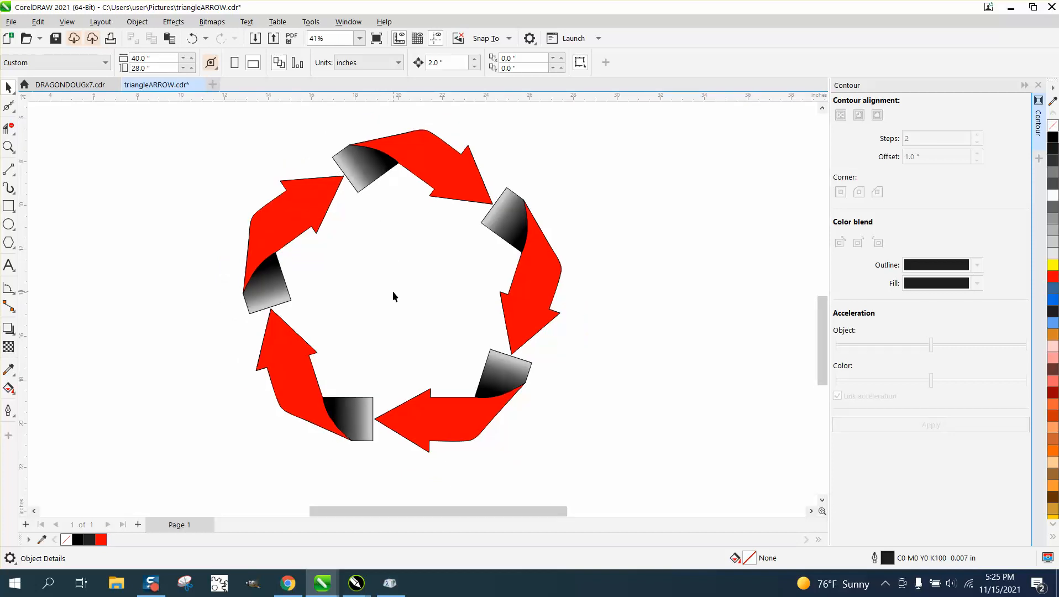